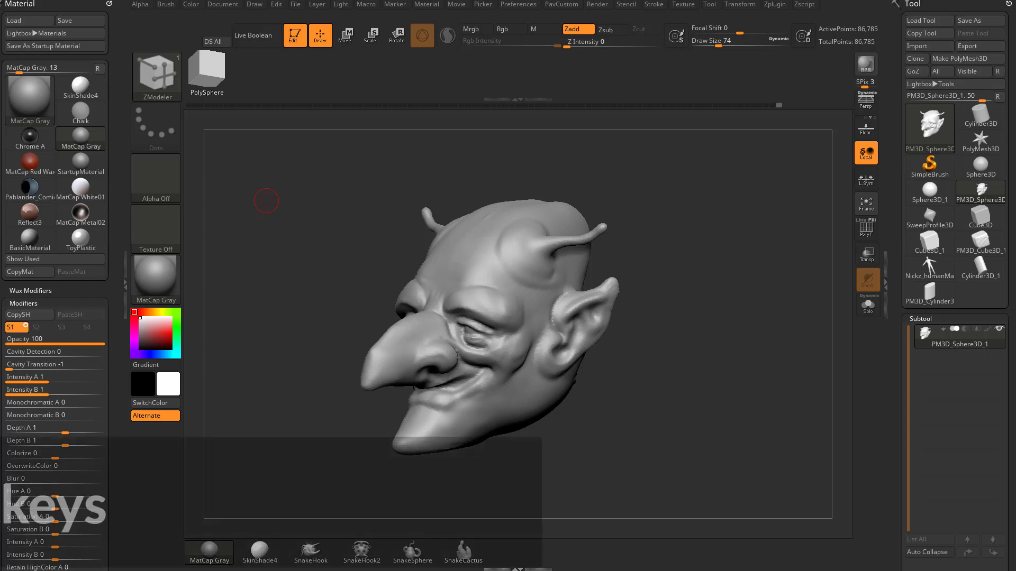
Step: Set the Clay brush's draw size to 145 for sculpting the creature's head
{"action": "mouse_move", "coordinate": [705, 195]}
{"action": "left_mouse_down"}
{"action": "mouse_move", "coordinate": [692, 202]}
{"action": "mouse_move", "coordinate": [716, 223]}
{"action": "left_mouse_up"}
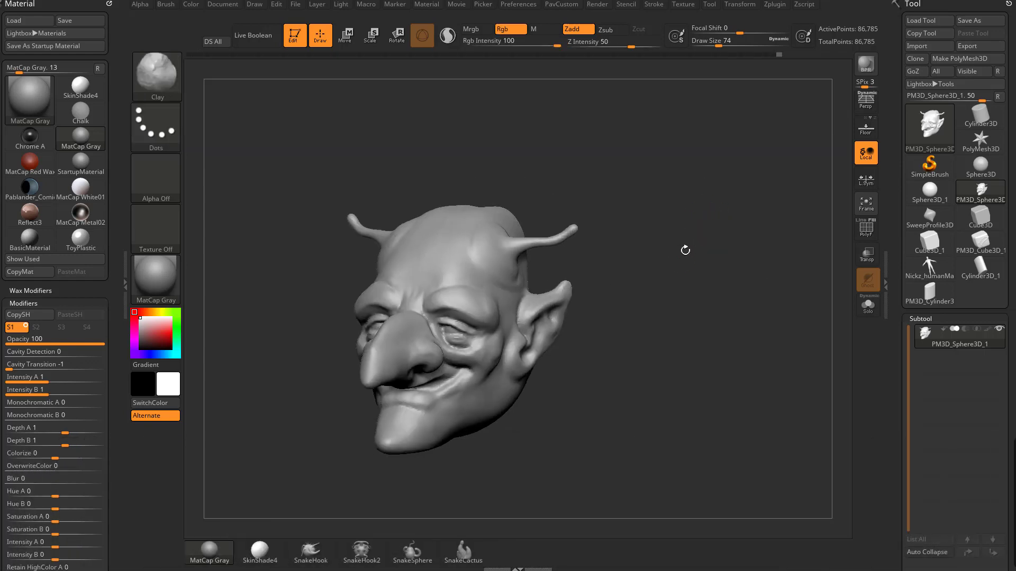
{"action": "left_click_drag", "start_coordinate": [686, 250], "coordinate": [628, 263], "text": "alt"}
{"action": "key", "text": "s"}
{"action": "left_click_drag", "start_coordinate": [445, 326], "coordinate": [454, 332]}
{"action": "left_click_drag", "start_coordinate": [664, 328], "coordinate": [678, 304]}
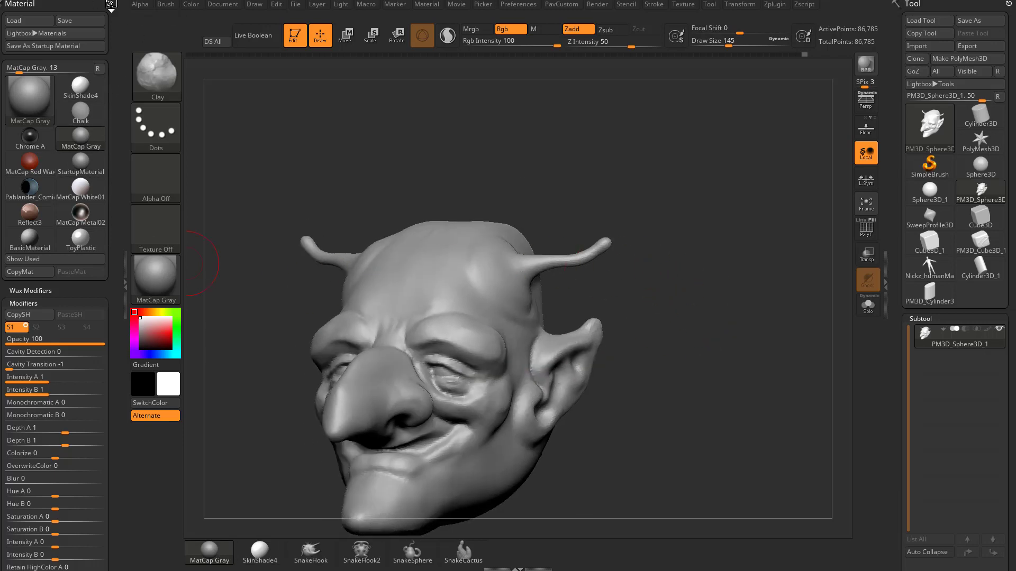
Step: Replace the docked Material palette with the Brush palette in the side tray
{"action": "left_click", "coordinate": [110, 4]}
{"action": "left_click", "coordinate": [109, 3]}
{"action": "left_click", "coordinate": [166, 4]}
{"action": "left_click_drag", "start_coordinate": [159, 6], "coordinate": [87, 143]}
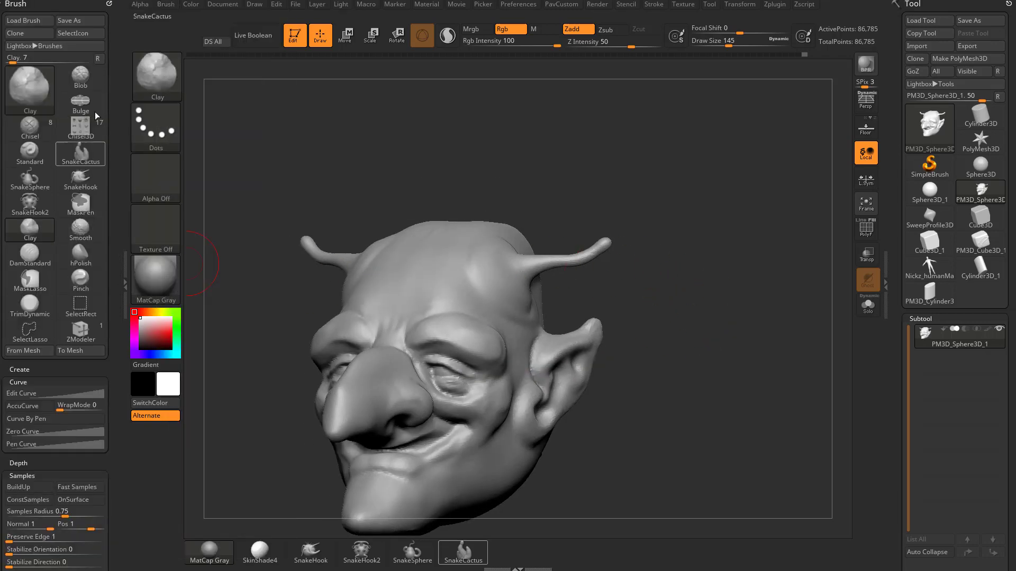
Step: Switch to the hPolish brush and from there to the TrimDynamic brush
{"action": "left_click_drag", "start_coordinate": [399, 197], "coordinate": [702, 304]}
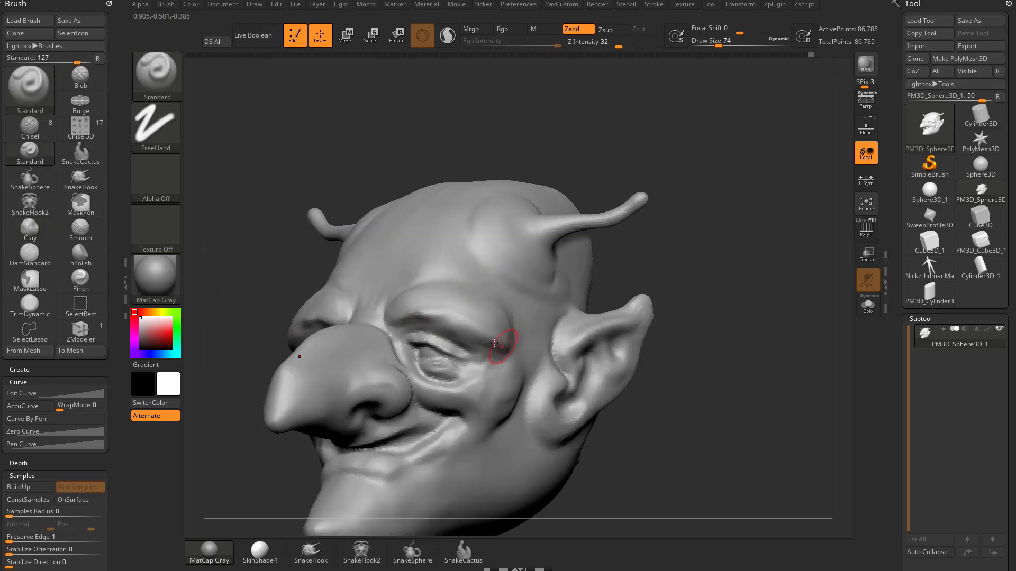
{"action": "mouse_move", "coordinate": [721, 291]}
{"action": "left_mouse_down"}
{"action": "mouse_move", "coordinate": [742, 290]}
{"action": "mouse_move", "coordinate": [693, 280]}
{"action": "left_mouse_up"}
{"action": "key", "text": "b"}
{"action": "key", "text": "h"}
{"action": "key", "text": "p"}
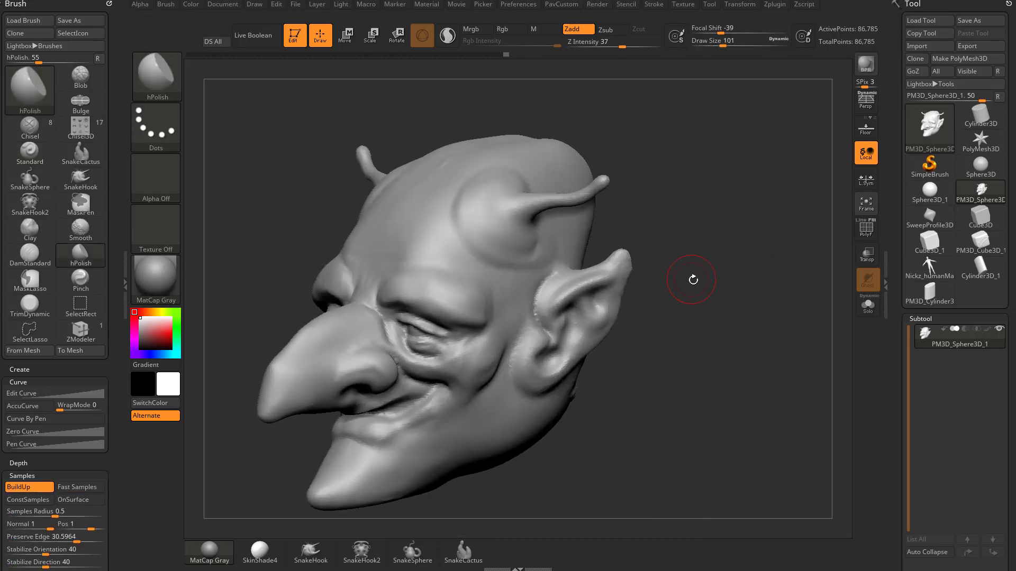
{"action": "key", "text": "b"}
{"action": "key", "text": "Escape"}
{"action": "key", "text": "b"}
{"action": "key", "text": "t"}
{"action": "key", "text": "d"}
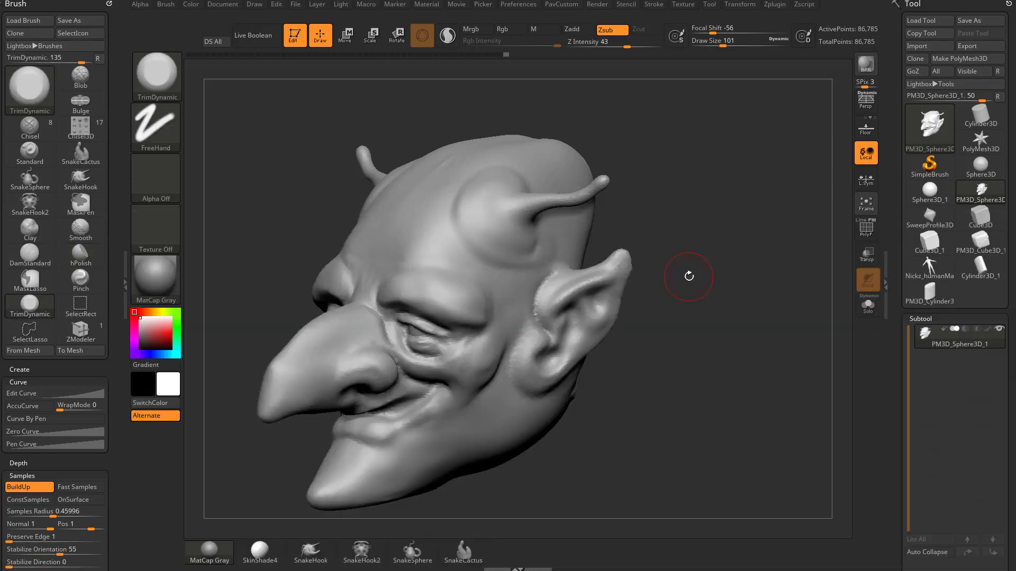
Step: Polish the upper part of the pointed ear with the hPolish brush
{"action": "key", "text": "b"}
{"action": "key", "text": "h"}
{"action": "key", "text": "p"}
{"action": "left_click_drag", "start_coordinate": [691, 278], "coordinate": [700, 303]}
{"action": "left_click_drag", "start_coordinate": [579, 288], "coordinate": [557, 297]}
Step: Flatten the upper part of the pointed ear with the TrimDynamic brush
{"action": "key", "text": "b"}
{"action": "key", "text": "t"}
{"action": "key", "text": "d"}
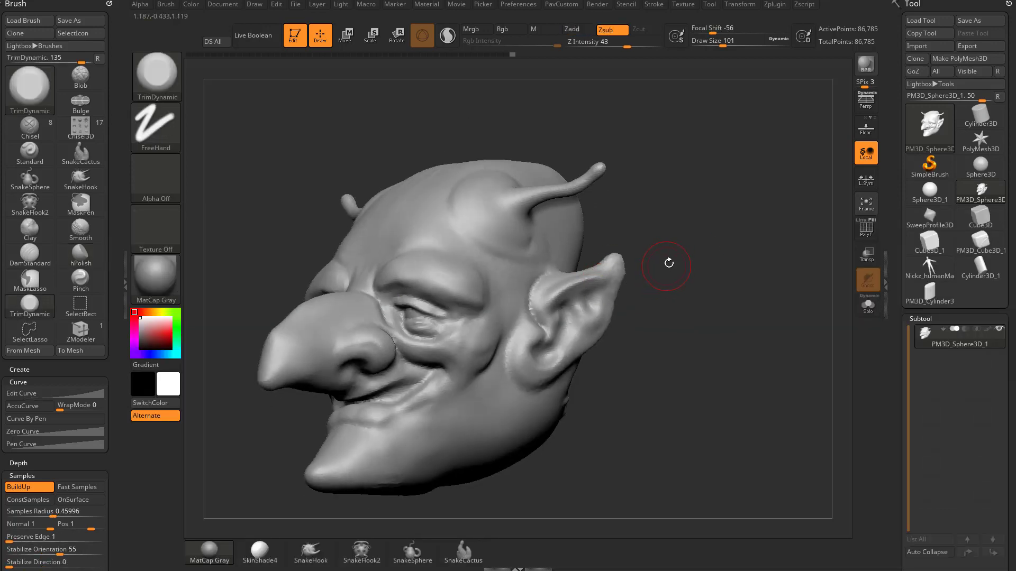
{"action": "left_click_drag", "start_coordinate": [669, 263], "coordinate": [672, 291]}
{"action": "left_click_drag", "start_coordinate": [594, 272], "coordinate": [566, 285]}
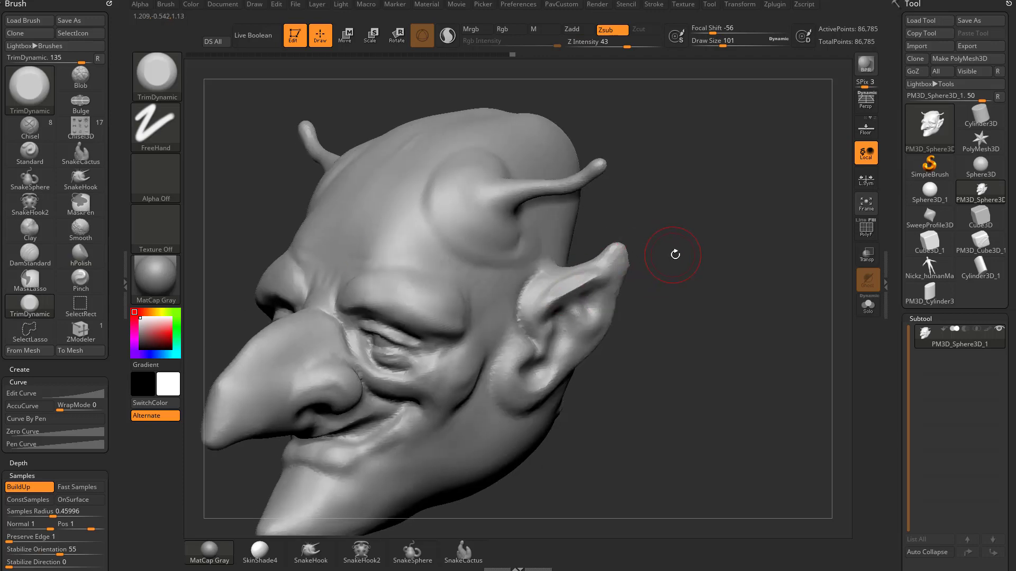
Step: Switch from the trimming brush to the Pinch brush
{"action": "key", "text": "b"}
{"action": "key", "text": "p"}
{"action": "key", "text": "i"}
{"action": "mouse_move", "coordinate": [674, 251]}
{"action": "left_mouse_down", "text": "alt"}
{"action": "mouse_move", "coordinate": [696, 270]}
{"action": "mouse_move", "coordinate": [590, 284]}
{"action": "mouse_move", "coordinate": [533, 306]}
{"action": "left_mouse_up", "text": "alt"}
{"action": "left_click_drag", "start_coordinate": [708, 272], "coordinate": [689, 247], "text": "alt"}
{"action": "mouse_move", "coordinate": [689, 247]}
{"action": "left_mouse_down"}
{"action": "mouse_move", "coordinate": [731, 259]}
{"action": "mouse_move", "coordinate": [683, 272]}
{"action": "left_mouse_up"}
Step: Switch to the Standard brush and from there back to the TrimDynamic brush
{"action": "key", "text": "b"}
{"action": "key", "text": "s"}
{"action": "key", "text": "t"}
{"action": "key", "text": "b"}
{"action": "key", "text": "t"}
{"action": "key", "text": "d"}
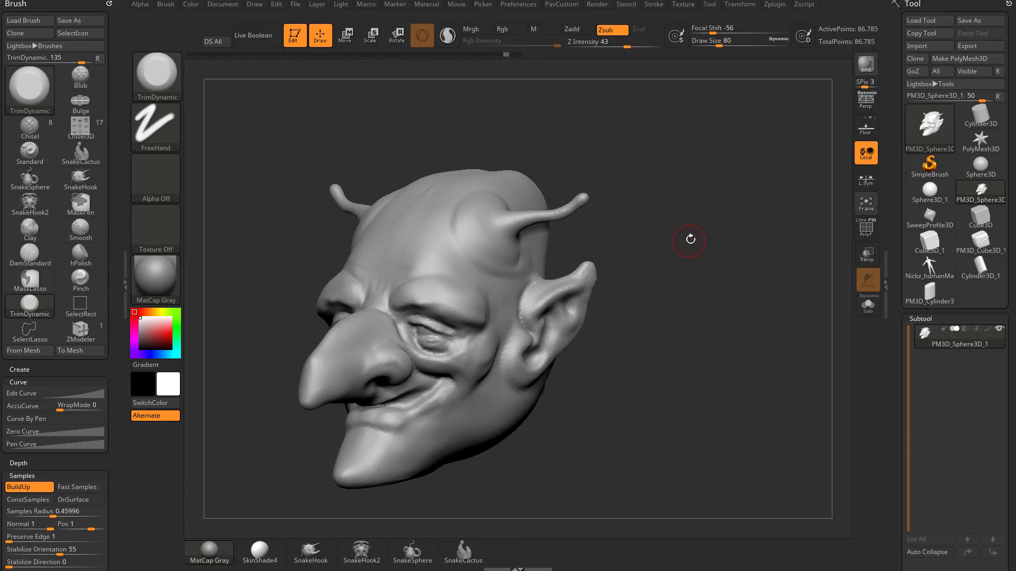
{"action": "left_click_drag", "start_coordinate": [687, 236], "coordinate": [635, 275], "text": "alt"}
Step: Carve a crease under the brow, above the eye, with the DamStandard brush
{"action": "key", "text": "b"}
{"action": "key", "text": "d"}
{"action": "key", "text": "s"}
{"action": "key", "text": "f"}
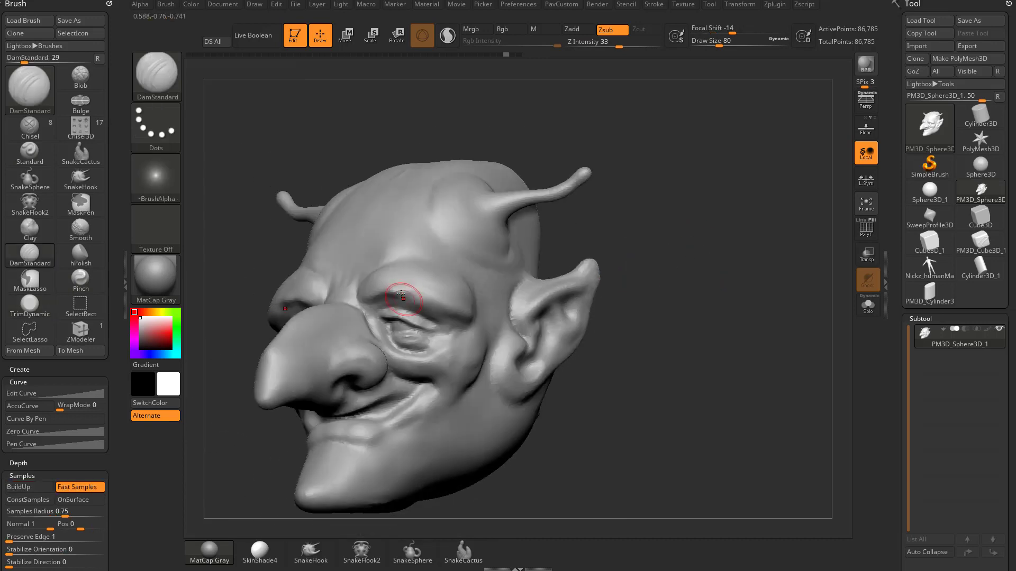
{"action": "left_click_drag", "start_coordinate": [658, 328], "coordinate": [668, 281]}
Step: Build up the brow above the eye with the Clay brush at a draw size of about 132
{"action": "key", "text": "b"}
{"action": "key", "text": "c"}
{"action": "key", "text": "l"}
{"action": "key", "text": "s"}
{"action": "left_click_drag", "start_coordinate": [433, 275], "coordinate": [429, 275]}
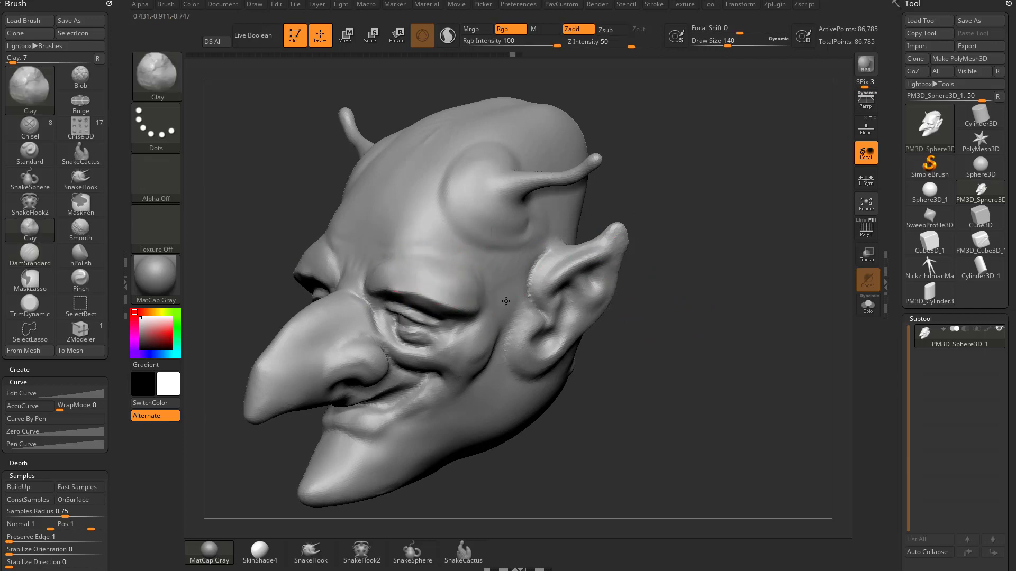
{"action": "mouse_move", "coordinate": [746, 293]}
{"action": "left_mouse_down"}
{"action": "mouse_move", "coordinate": [784, 281]}
{"action": "mouse_move", "coordinate": [782, 240]}
{"action": "mouse_move", "coordinate": [817, 236]}
{"action": "left_mouse_up"}
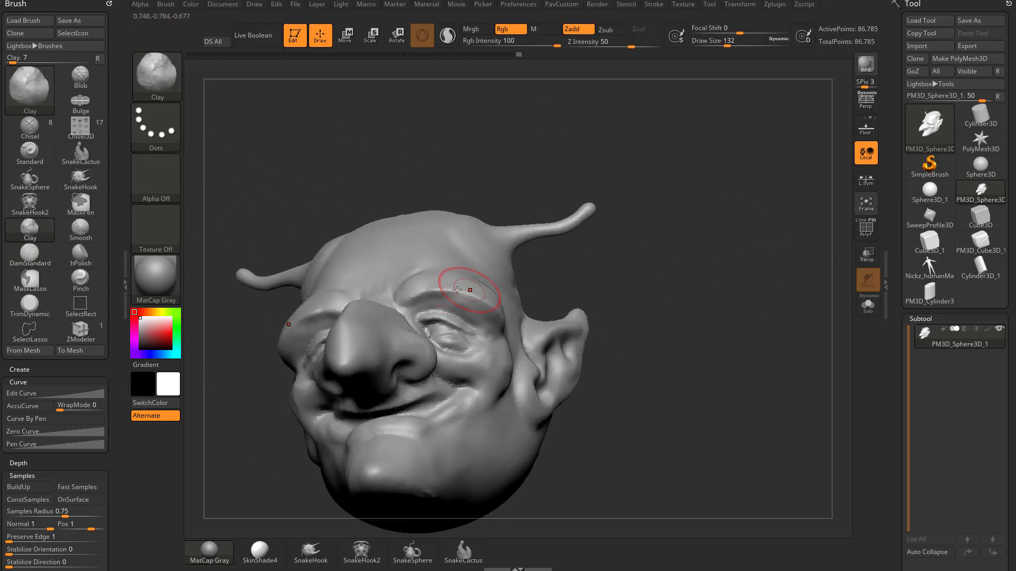
{"action": "left_click_drag", "start_coordinate": [470, 290], "coordinate": [413, 294]}
{"action": "mouse_move", "coordinate": [753, 266]}
{"action": "left_mouse_down"}
{"action": "mouse_move", "coordinate": [741, 311]}
{"action": "mouse_move", "coordinate": [481, 199]}
{"action": "mouse_move", "coordinate": [805, 288]}
{"action": "mouse_move", "coordinate": [781, 300]}
{"action": "left_mouse_up"}
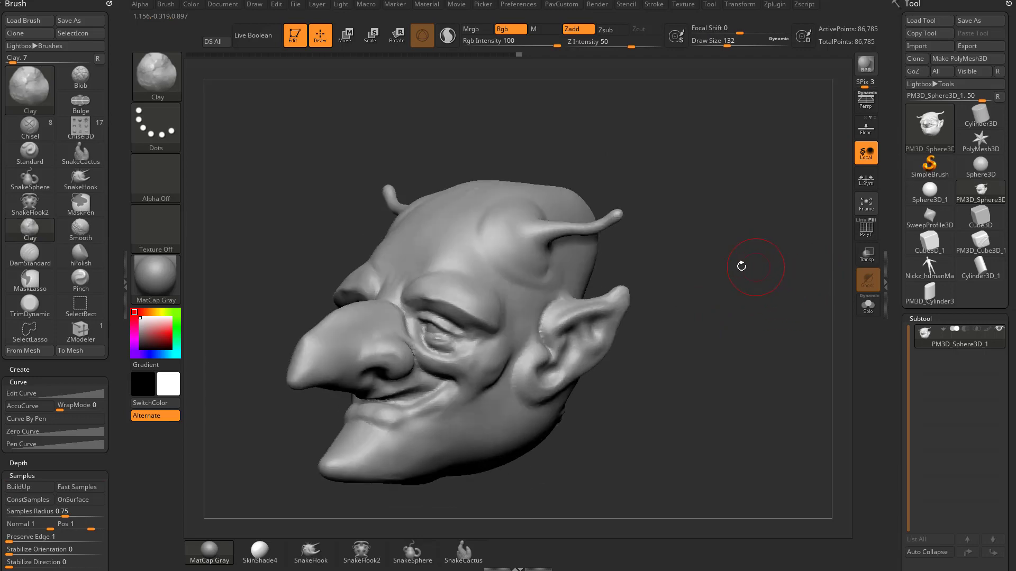
Step: Assign the custom hotkey Ctrl+Alt+J to the Deco1 brush in the brush library
{"action": "left_click", "coordinate": [158, 79]}
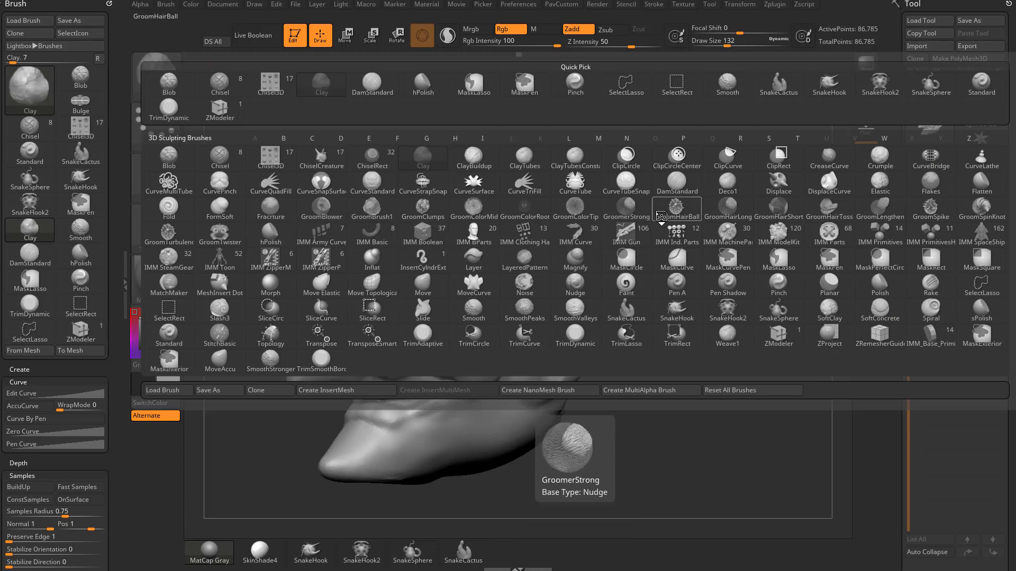
{"action": "left_click", "coordinate": [730, 186], "text": "ctrl+alt"}
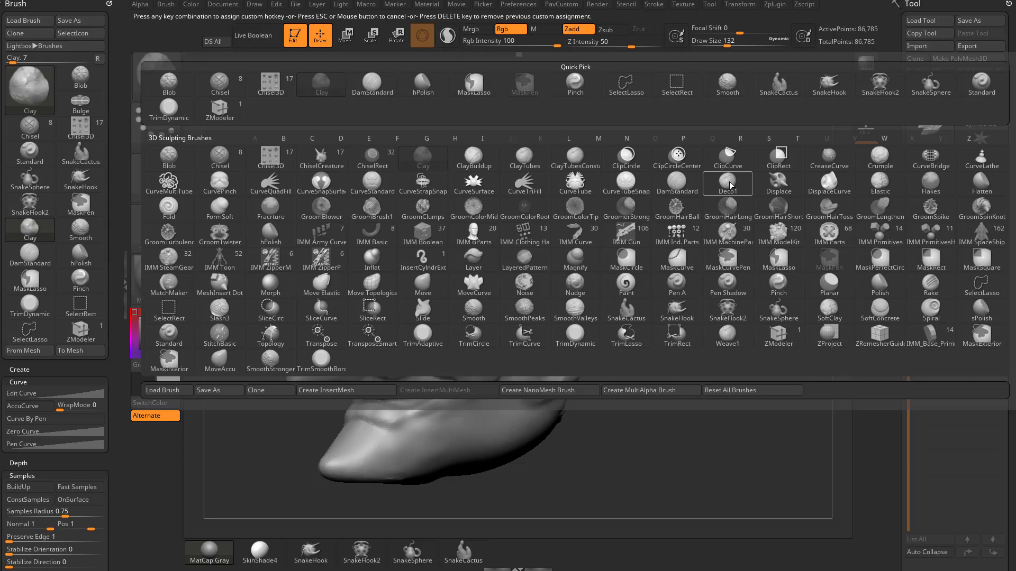
{"action": "key", "text": "ctrl"}
{"action": "key", "text": "ctrl+alt+j"}
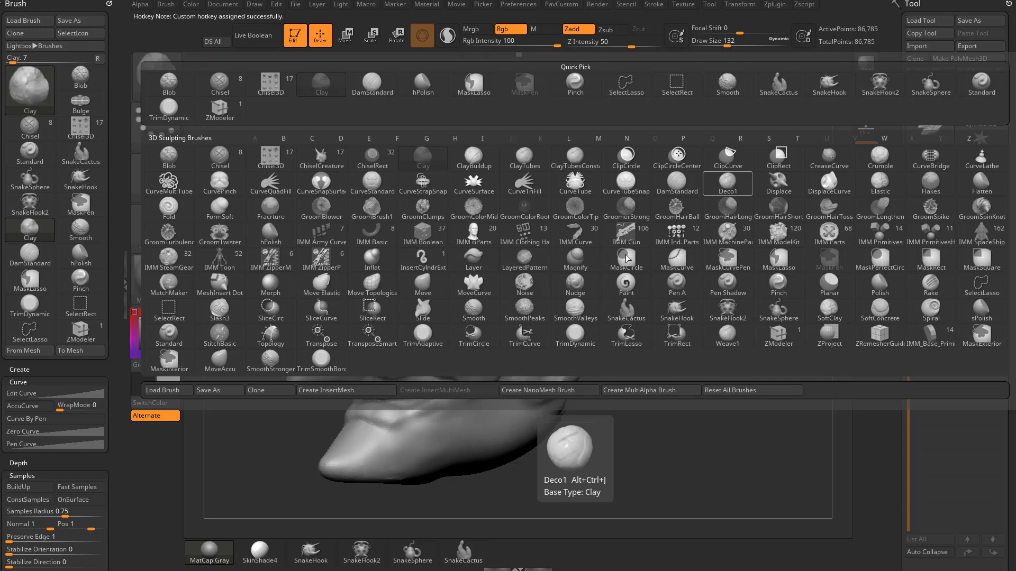
{"action": "key", "text": "Escape"}
Step: Try a Deco1 brush stroke in front of the ear from the temple down to the jaw, and undo it
{"action": "key", "text": "1"}
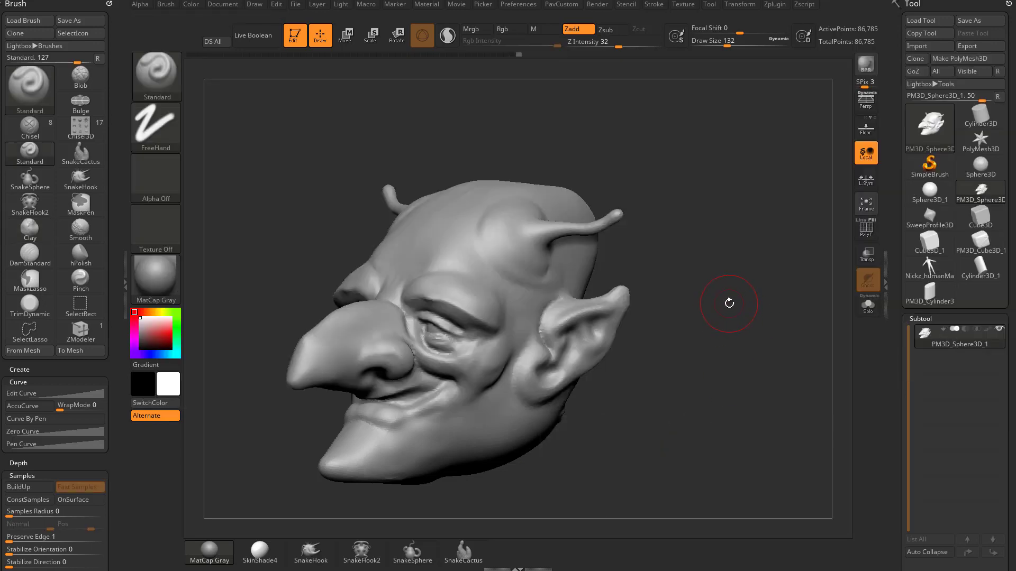
{"action": "key", "text": "b"}
{"action": "key", "text": "d"}
{"action": "key", "text": "e"}
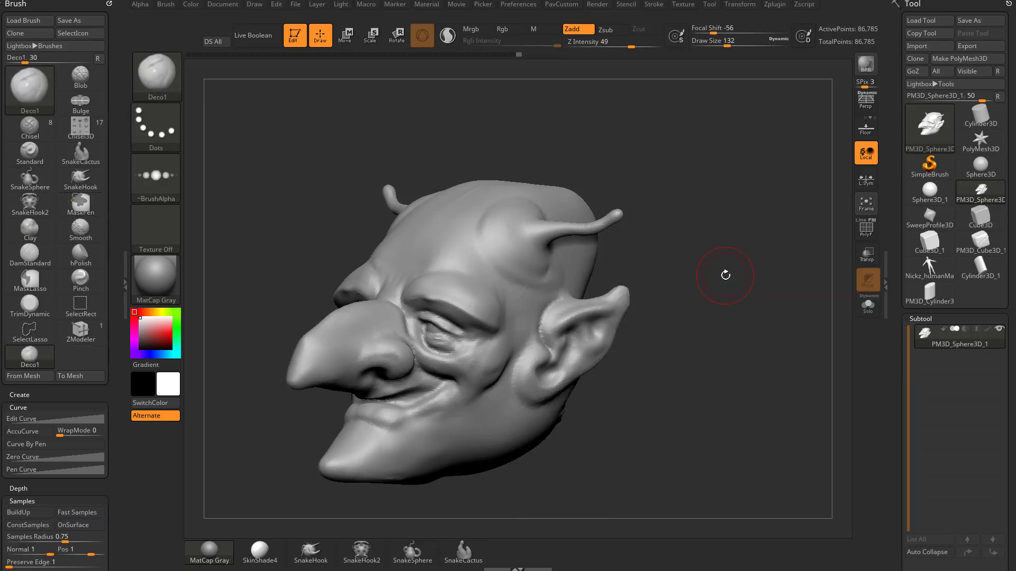
{"action": "mouse_move", "coordinate": [579, 259]}
{"action": "left_mouse_down"}
{"action": "mouse_move", "coordinate": [521, 318]}
{"action": "mouse_move", "coordinate": [494, 423]}
{"action": "left_mouse_up"}
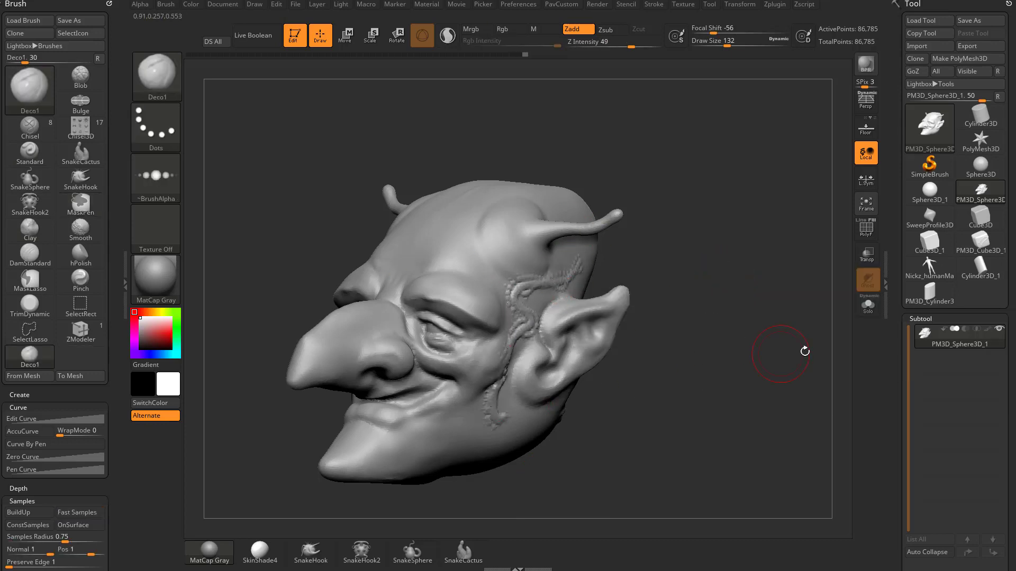
{"action": "key", "text": "ctrl+z"}
Step: Switch to the Clay brush and from there to the TrimDynamic brush
{"action": "key", "text": "b"}
{"action": "key", "text": "c"}
{"action": "key", "text": "l"}
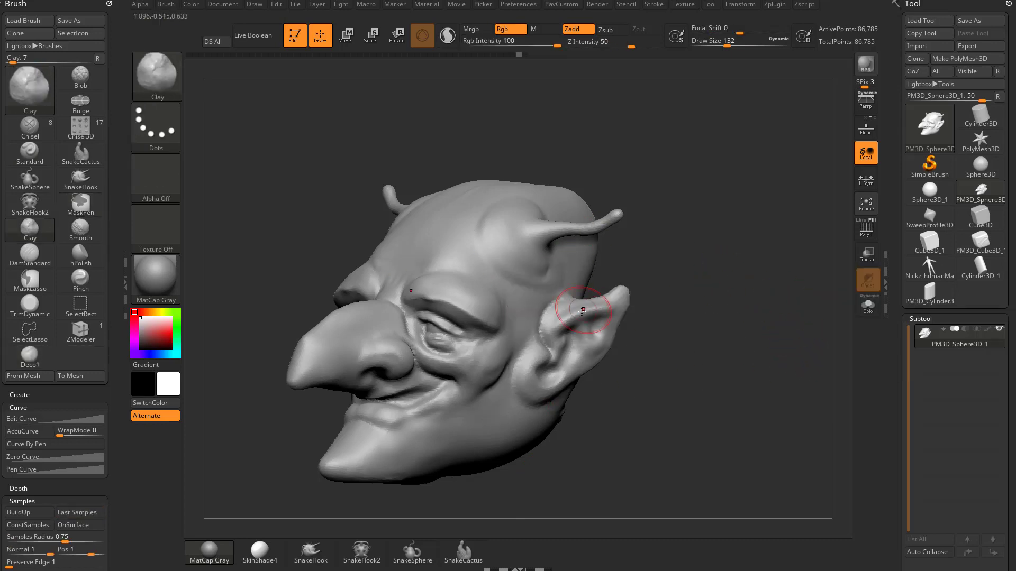
{"action": "key", "text": "b"}
{"action": "key", "text": "t"}
{"action": "key", "text": "d"}
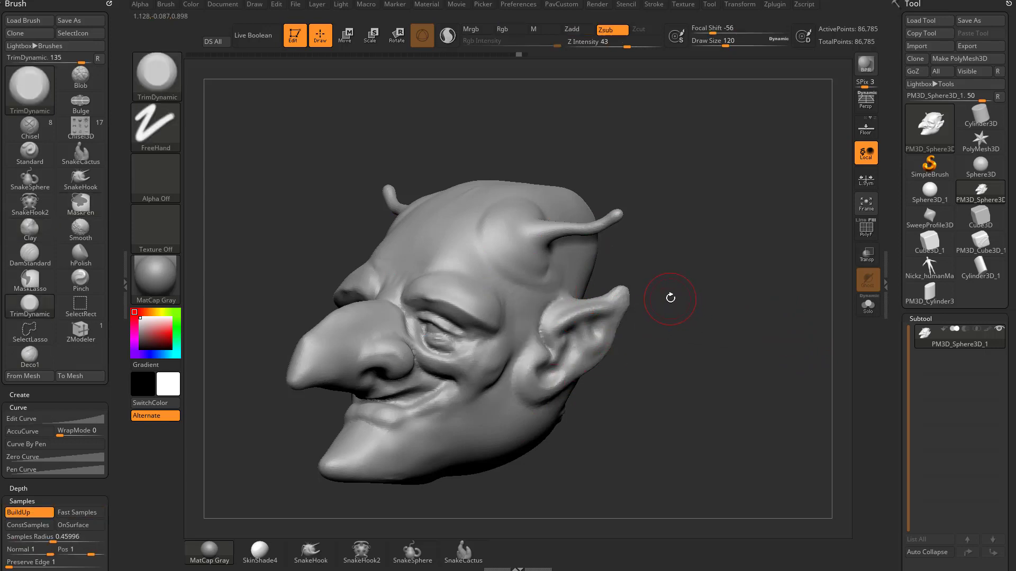
Step: Make hPolish the active sculpting brush
{"action": "mouse_move", "coordinate": [721, 278]}
{"action": "left_mouse_down"}
{"action": "mouse_move", "coordinate": [709, 272]}
{"action": "mouse_move", "coordinate": [724, 243]}
{"action": "left_mouse_up"}
{"action": "key", "text": "b"}
{"action": "key", "text": "h"}
{"action": "key", "text": "p"}
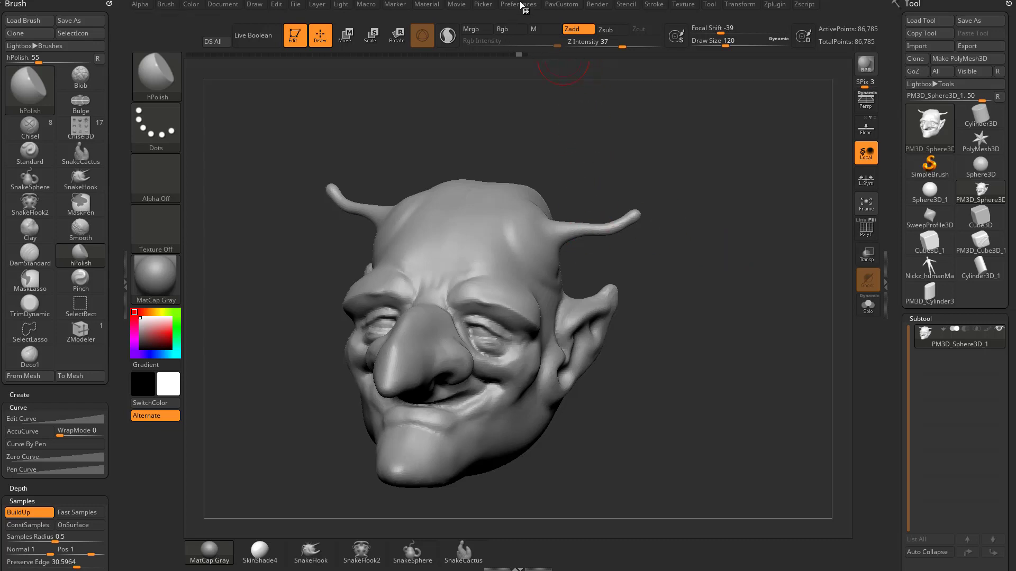
Step: Look through the program preferences, expanding the Config section
{"action": "left_click", "coordinate": [521, 4]}
{"action": "left_click", "coordinate": [533, 44], "text": "shift"}
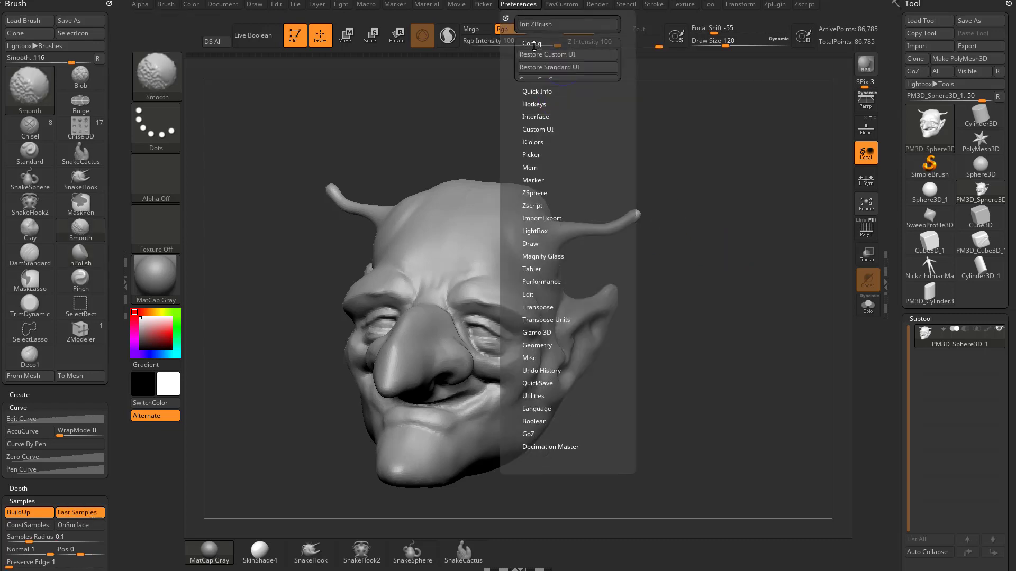
{"action": "left_click", "coordinate": [535, 148]}
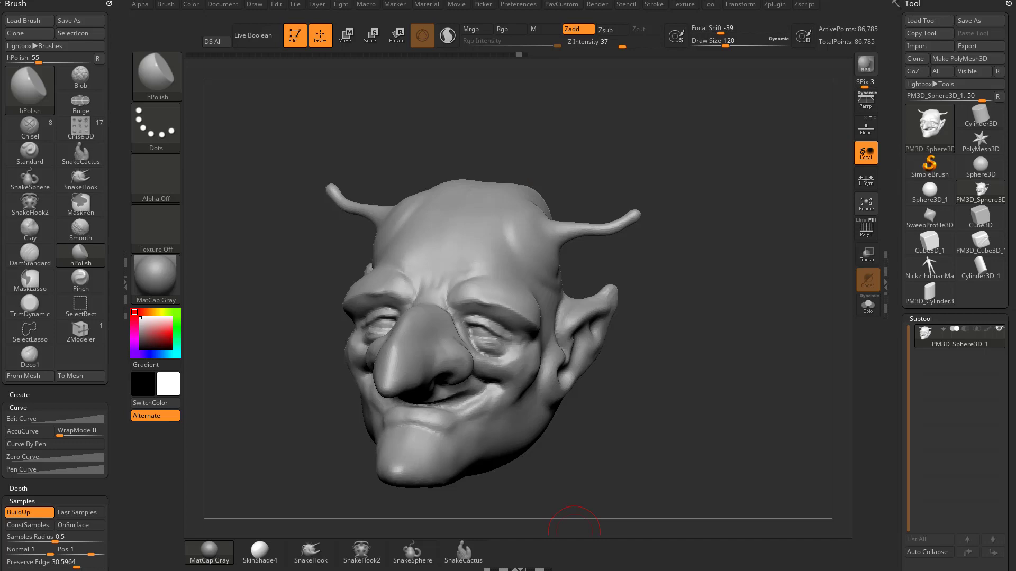
Step: Switch to File Explorer and open StartupHotkeys.TXT from the ZStartup Hotkeys folder to view the stored brush hotkeys
{"action": "key", "text": "alt+Tab"}
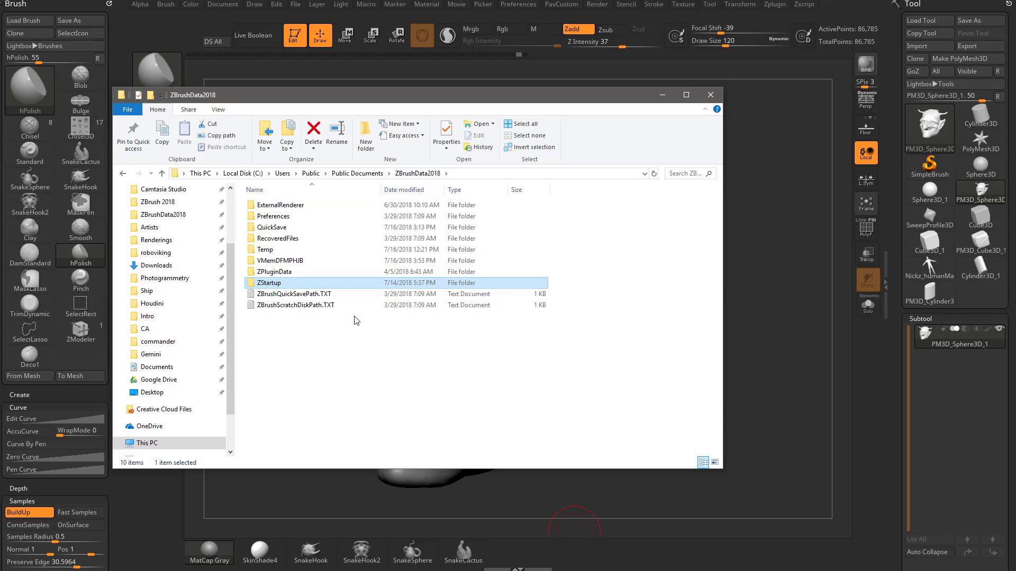
{"action": "double_click", "coordinate": [294, 285]}
{"action": "double_click", "coordinate": [280, 226]}
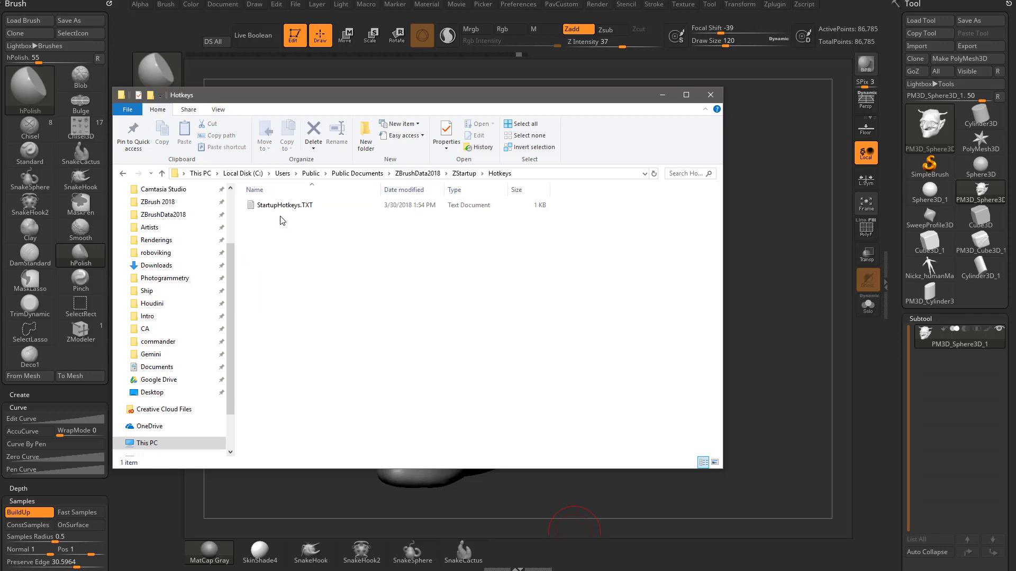
{"action": "double_click", "coordinate": [282, 207]}
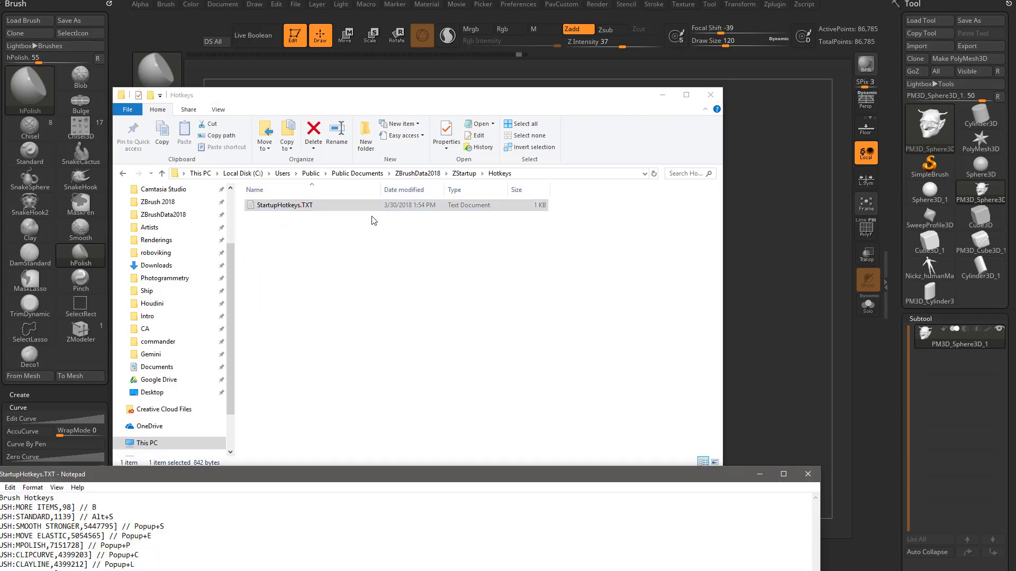
{"action": "left_click_drag", "start_coordinate": [397, 472], "coordinate": [458, 77]}
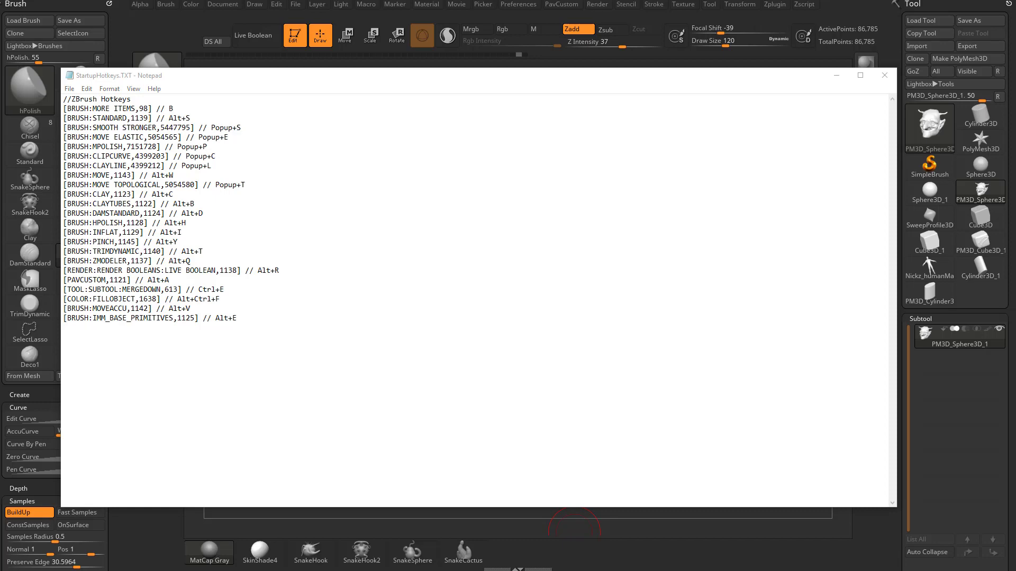
Step: Switch to the web browser and look over the artist's Gumroad product listings and the adjacent profile page
{"action": "left_click_drag", "start_coordinate": [630, 570], "coordinate": [535, 97]}
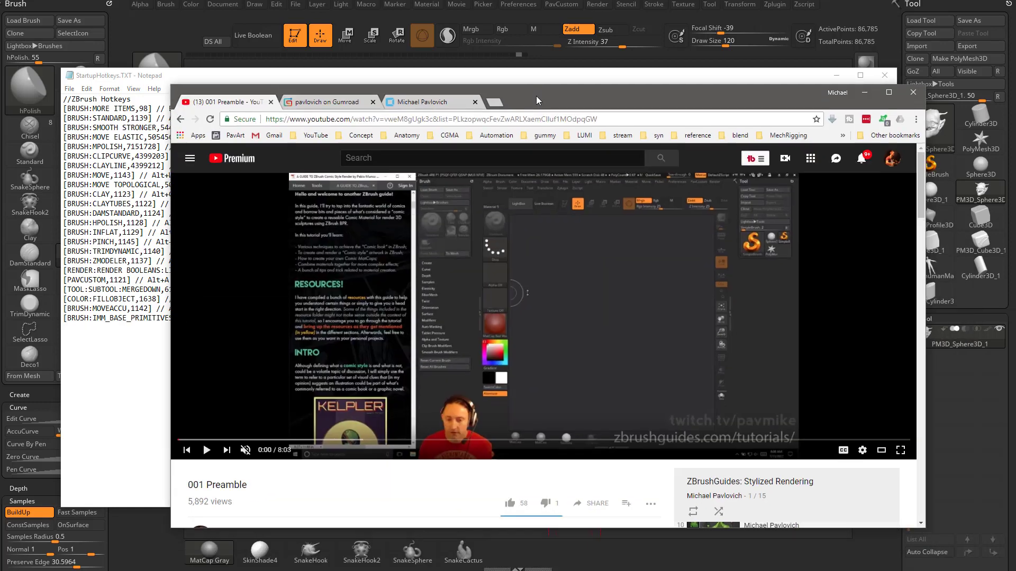
{"action": "left_click", "coordinate": [321, 100]}
{"action": "scroll", "coordinate": [459, 317], "scroll_direction": "down", "scroll_amount": 15}
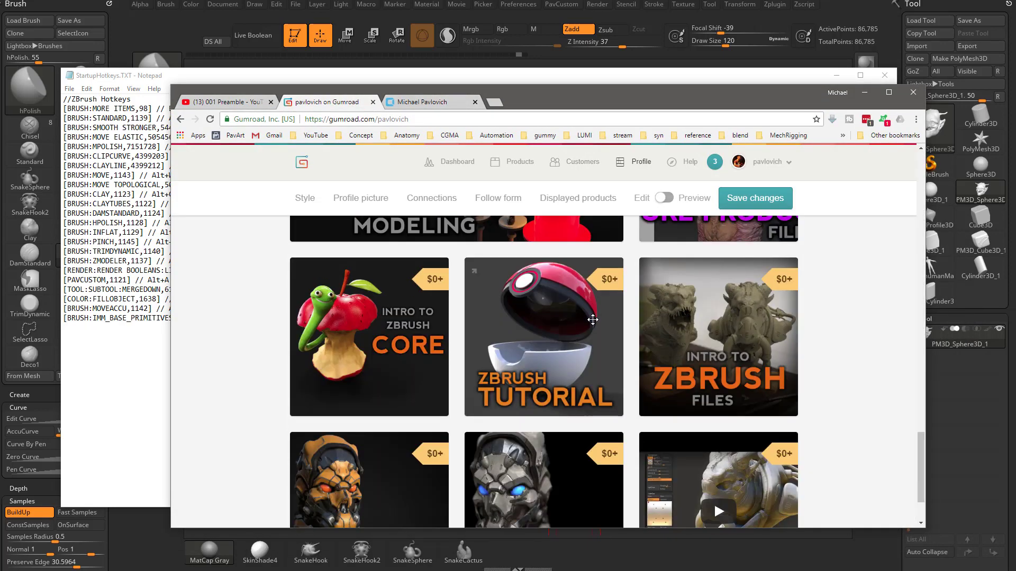
{"action": "key", "text": "ctrl+Tab"}
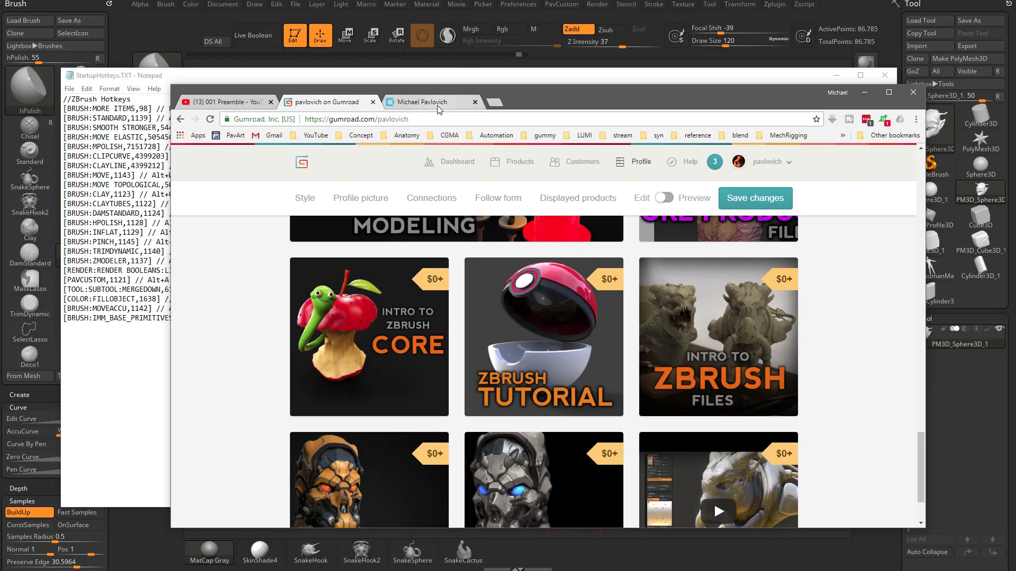
{"action": "scroll", "coordinate": [624, 429], "scroll_direction": "down", "scroll_amount": 7}
{"action": "scroll", "coordinate": [626, 426], "scroll_direction": "down", "scroll_amount": 4}
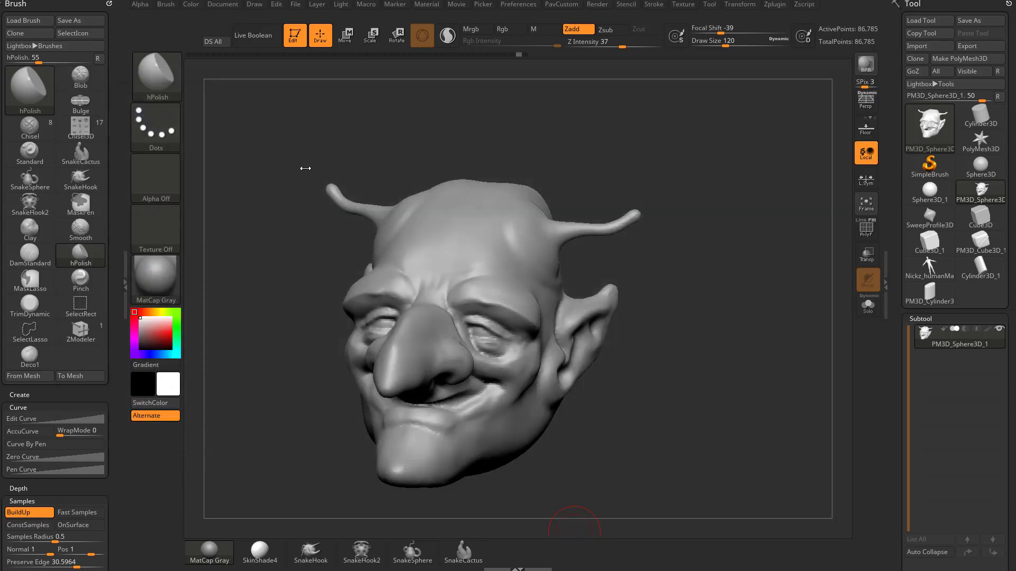
Step: Return to ZBrush, switch to the MoveAccu brush and open the brush library
{"action": "left_click_drag", "start_coordinate": [415, 154], "coordinate": [671, 185]}
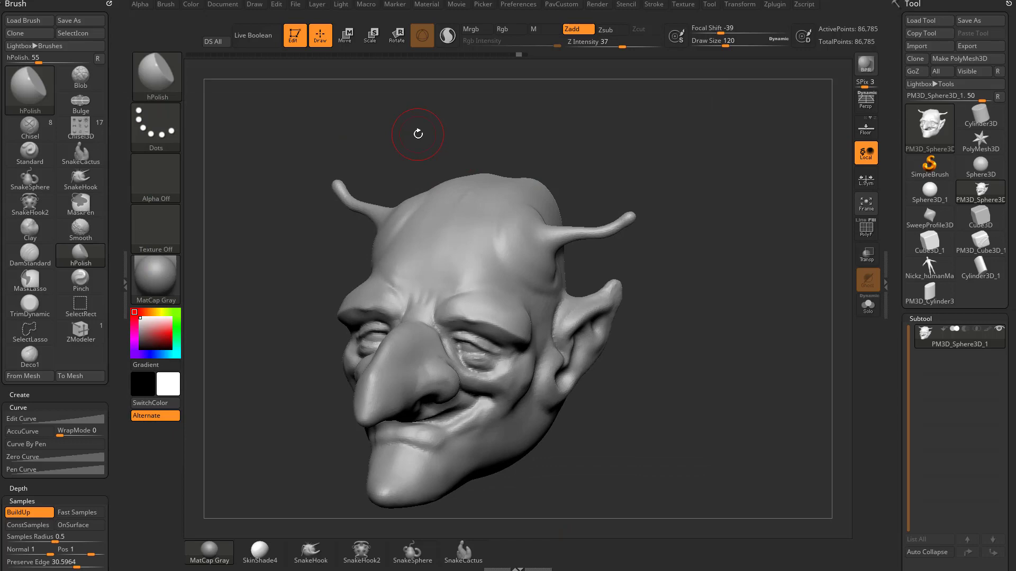
{"action": "key", "text": "1"}
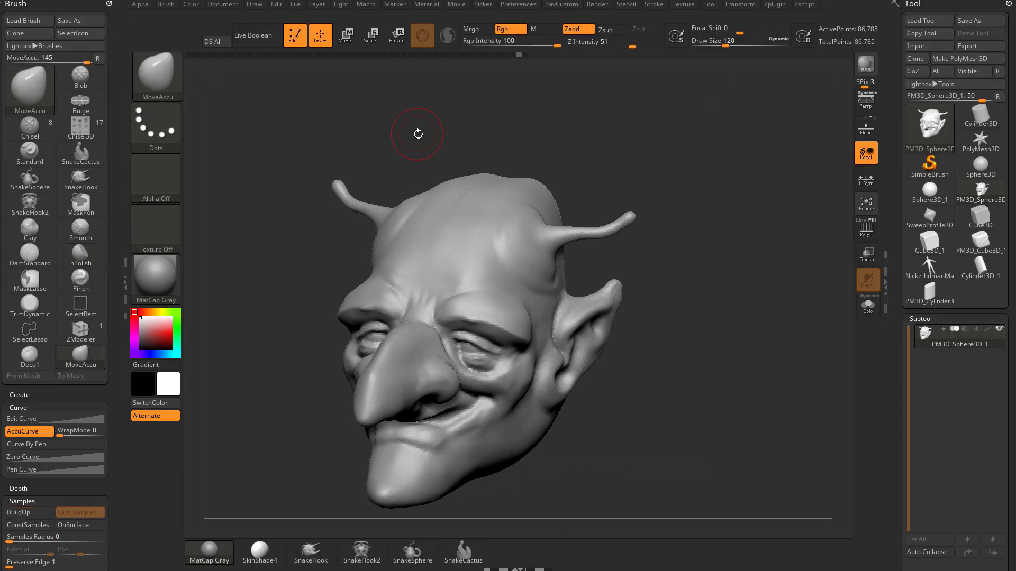
{"action": "left_click", "coordinate": [160, 69]}
{"action": "left_click", "coordinate": [166, 80]}
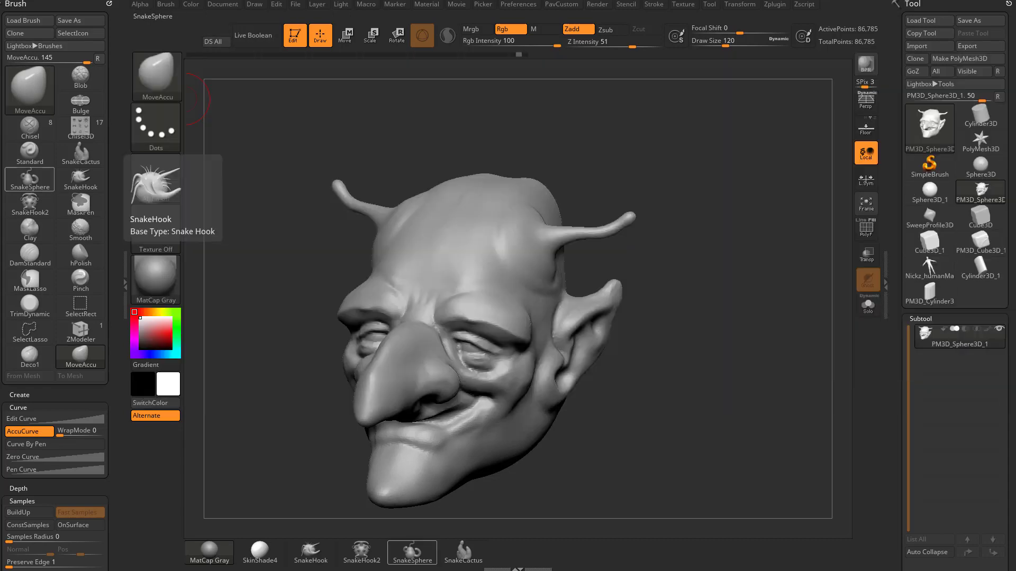
Step: Set the draw size to 101 and dock the Color palette above the Brush palette
{"action": "key", "text": "s"}
{"action": "left_click", "coordinate": [276, 94]}
{"action": "left_click_drag", "start_coordinate": [665, 155], "coordinate": [726, 169]}
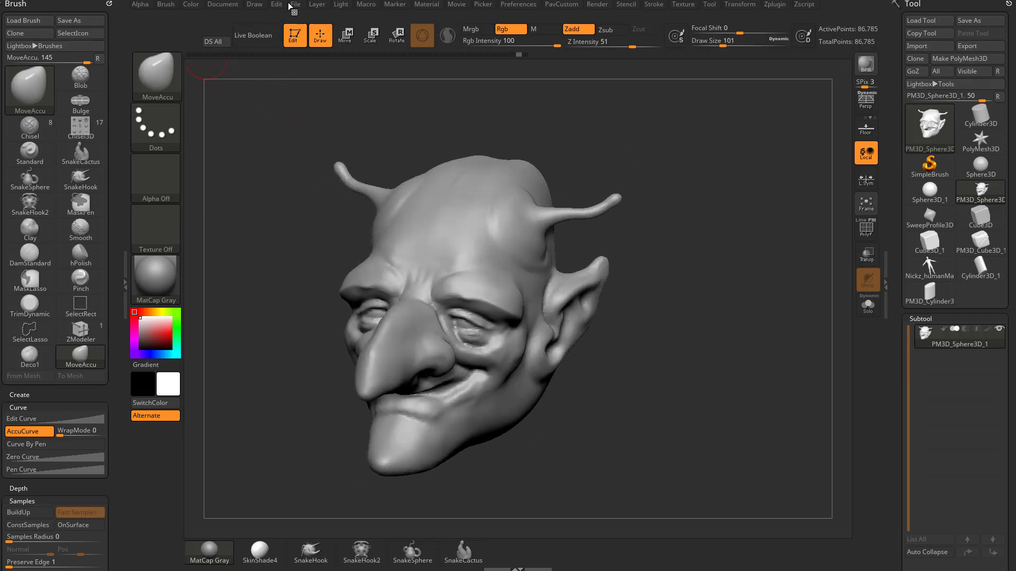
{"action": "left_click", "coordinate": [309, 7]}
{"action": "left_click", "coordinate": [201, 6]}
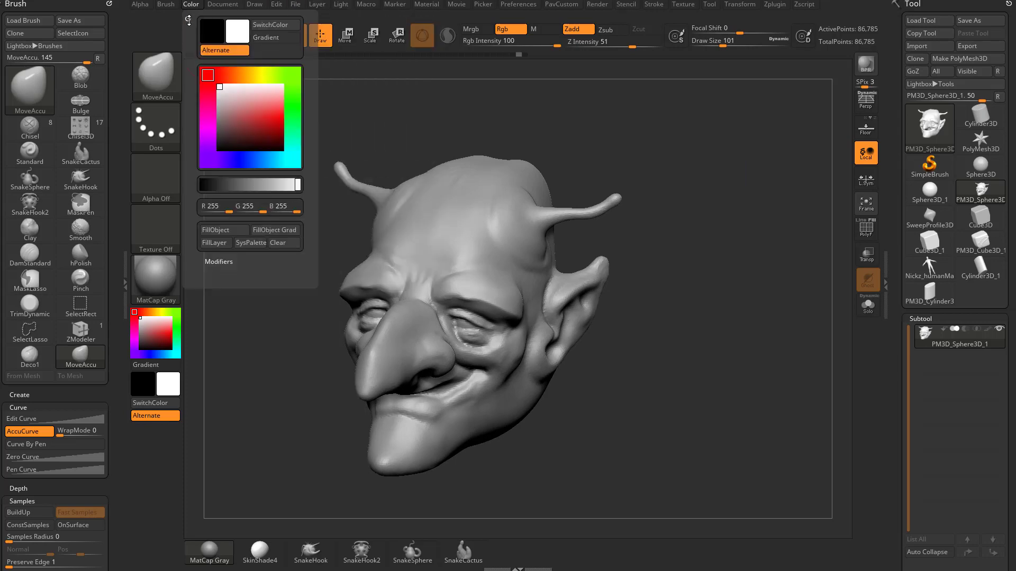
{"action": "left_click_drag", "start_coordinate": [189, 20], "coordinate": [53, 24]}
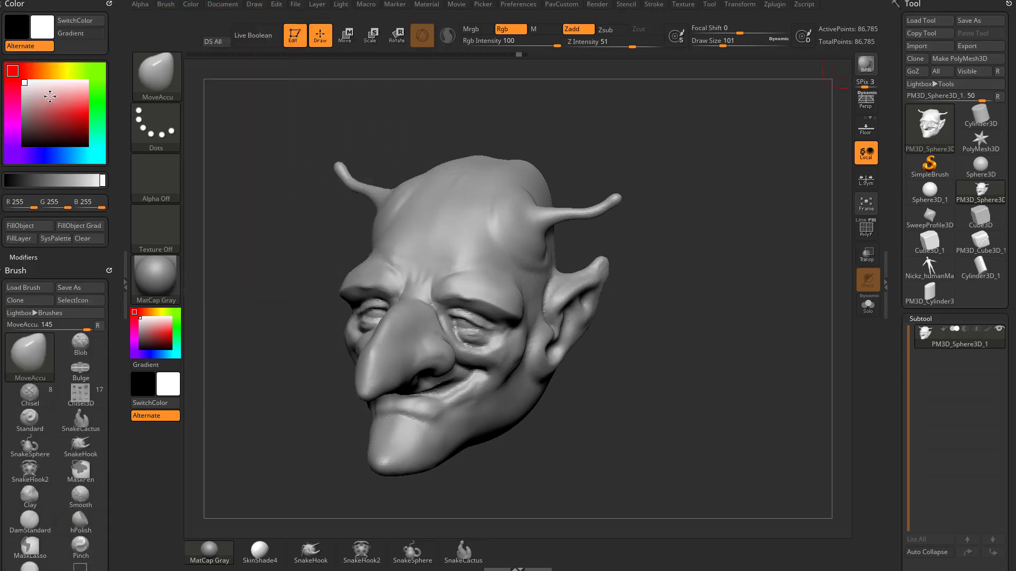
Step: Try to assign a custom hotkey to the FillObject command
{"action": "left_click", "coordinate": [30, 227]}
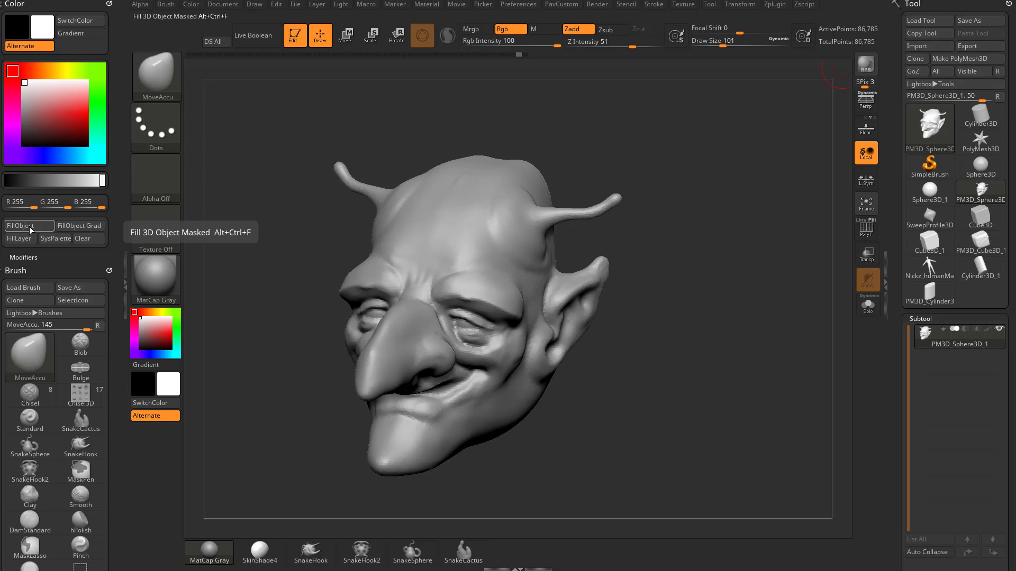
{"action": "left_click_drag", "start_coordinate": [710, 268], "coordinate": [272, 245]}
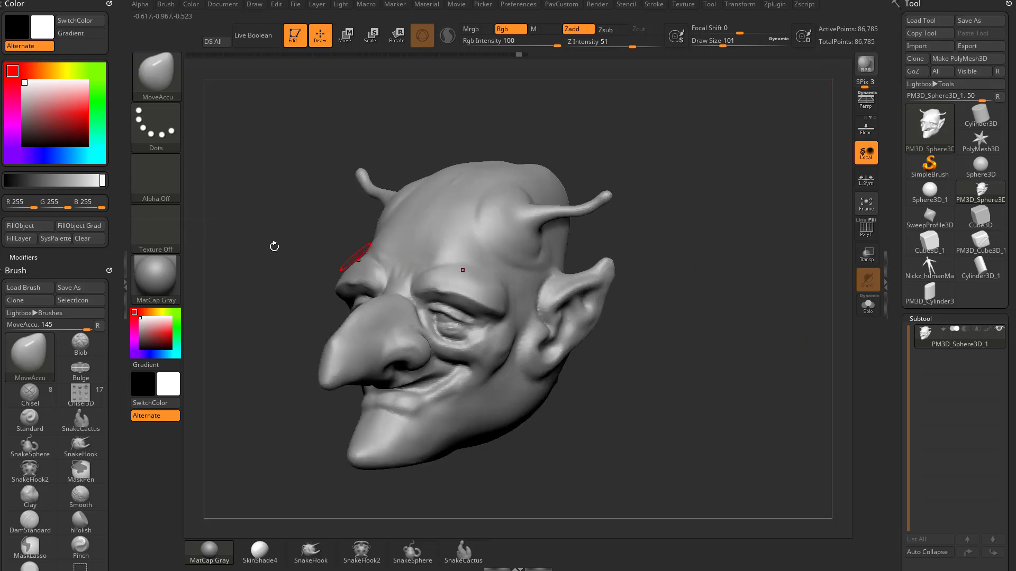
{"action": "key", "text": "ctrl"}
{"action": "left_click", "coordinate": [34, 223], "text": "ctrl+alt"}
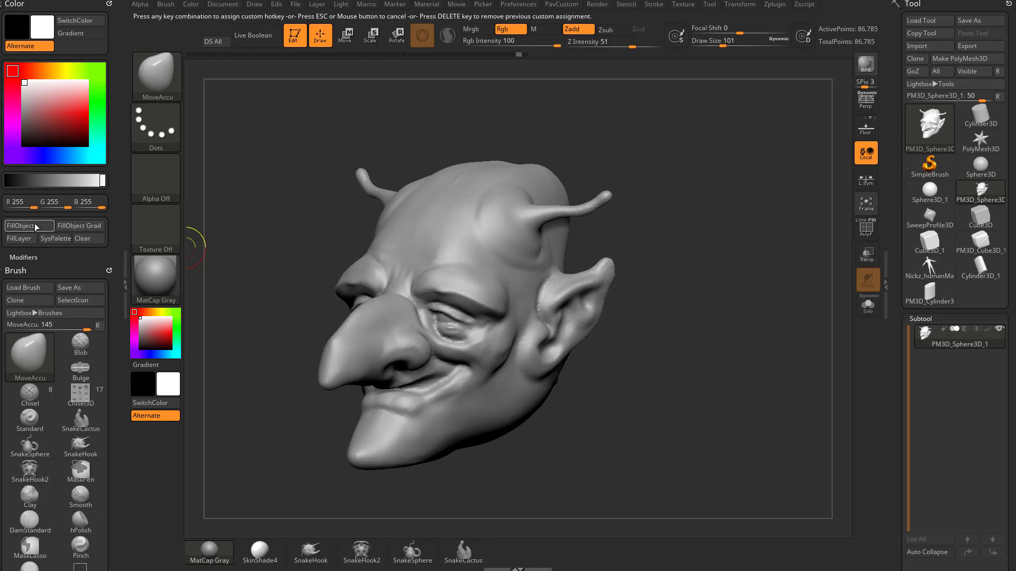
{"action": "key", "text": "Escape"}
Step: Fill the horned head with red (R 233, G 0, B 0), and refill it with white
{"action": "left_click_drag", "start_coordinate": [756, 168], "coordinate": [592, 183]}
{"action": "left_click_drag", "start_coordinate": [80, 110], "coordinate": [95, 116]}
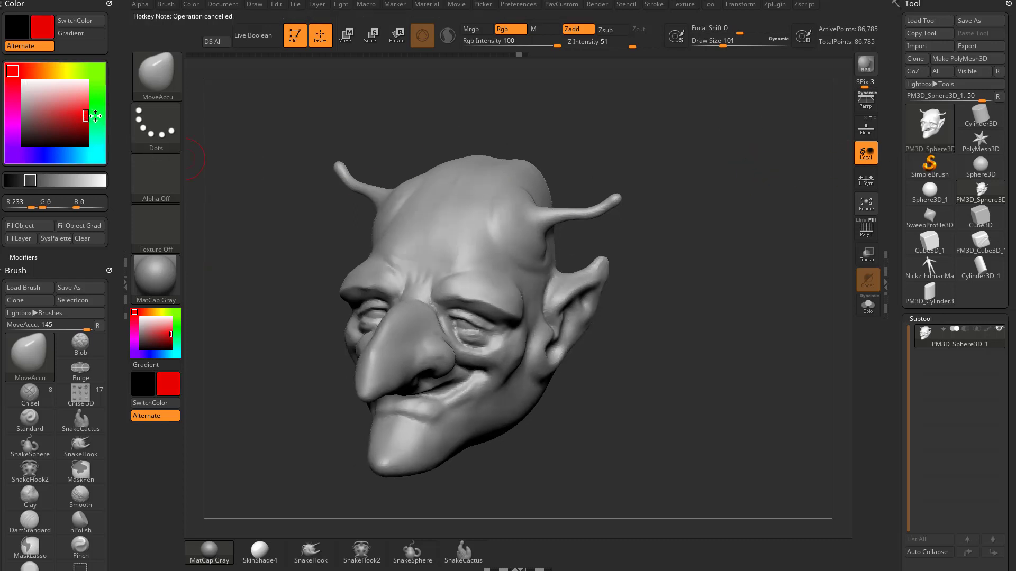
{"action": "key", "text": "ctrl+f"}
{"action": "left_click_drag", "start_coordinate": [733, 207], "coordinate": [733, 183]}
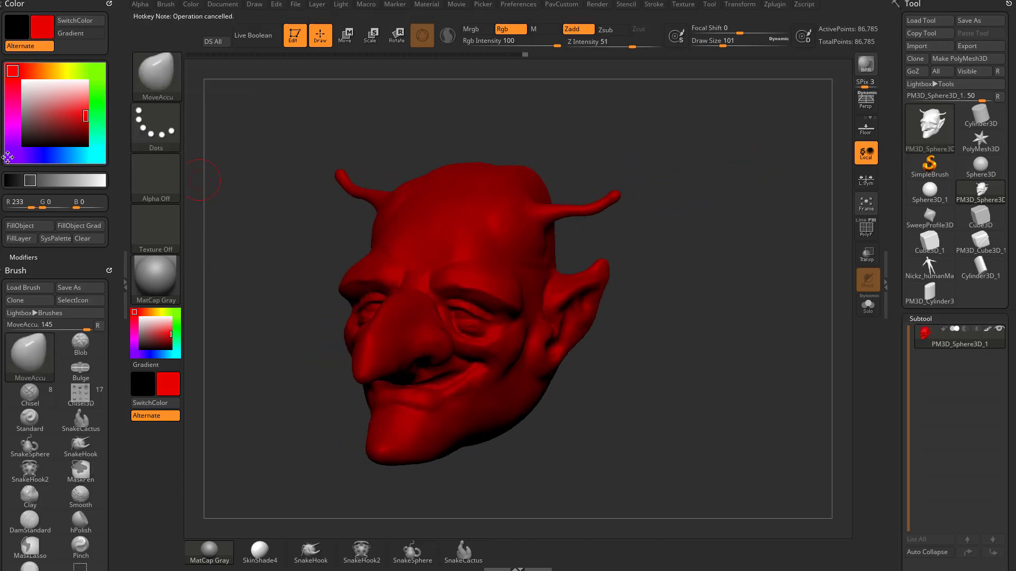
{"action": "left_click", "coordinate": [25, 83]}
{"action": "key", "text": "ctrl+f"}
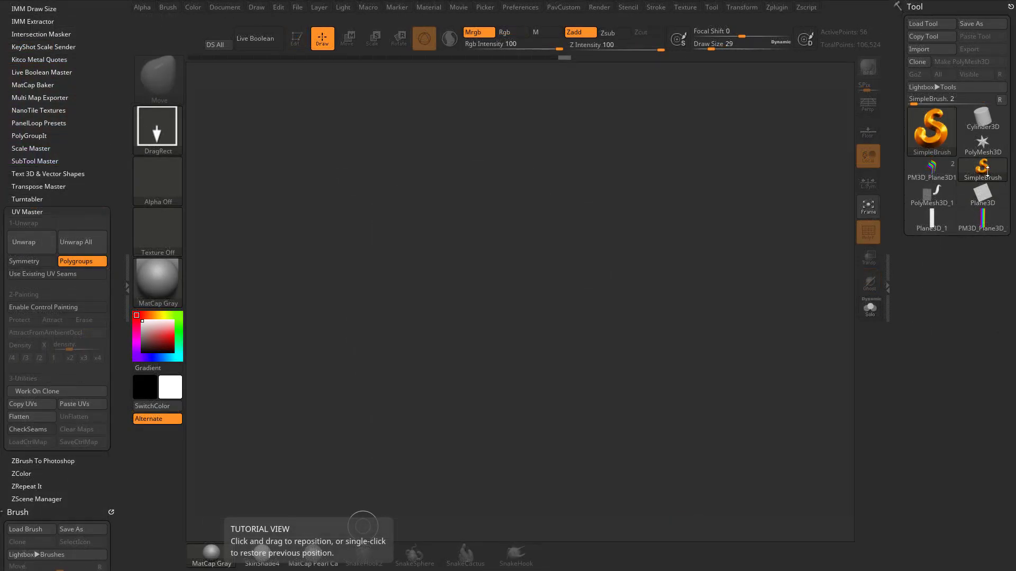
Step: Draw a PolyMesh3D star in the middle of the empty canvas and enter Edit mode
{"action": "left_click", "coordinate": [983, 142]}
{"action": "left_click_drag", "start_coordinate": [468, 300], "coordinate": [500, 380]}
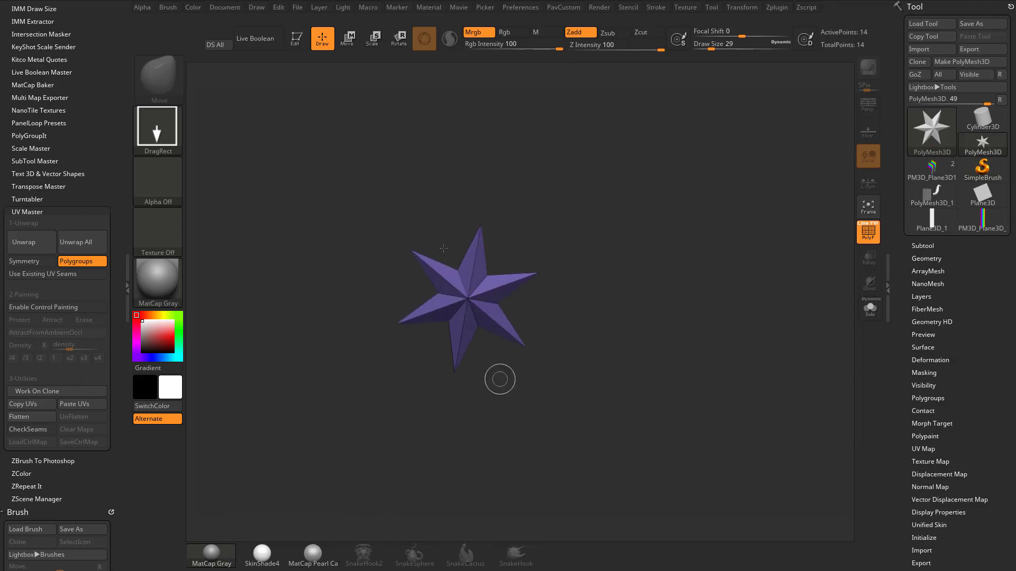
{"action": "left_click", "coordinate": [295, 38]}
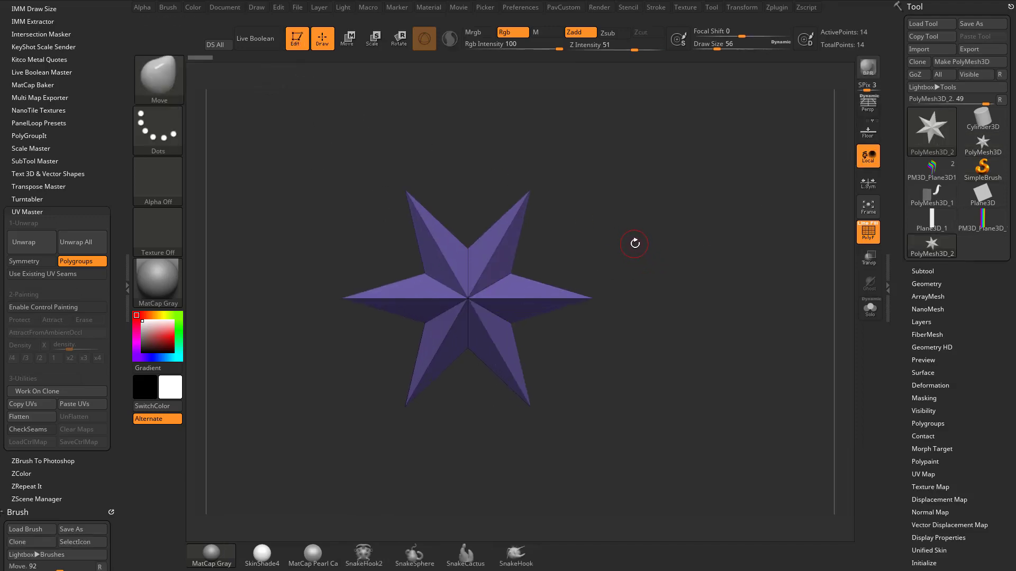
{"action": "key", "text": "b"}
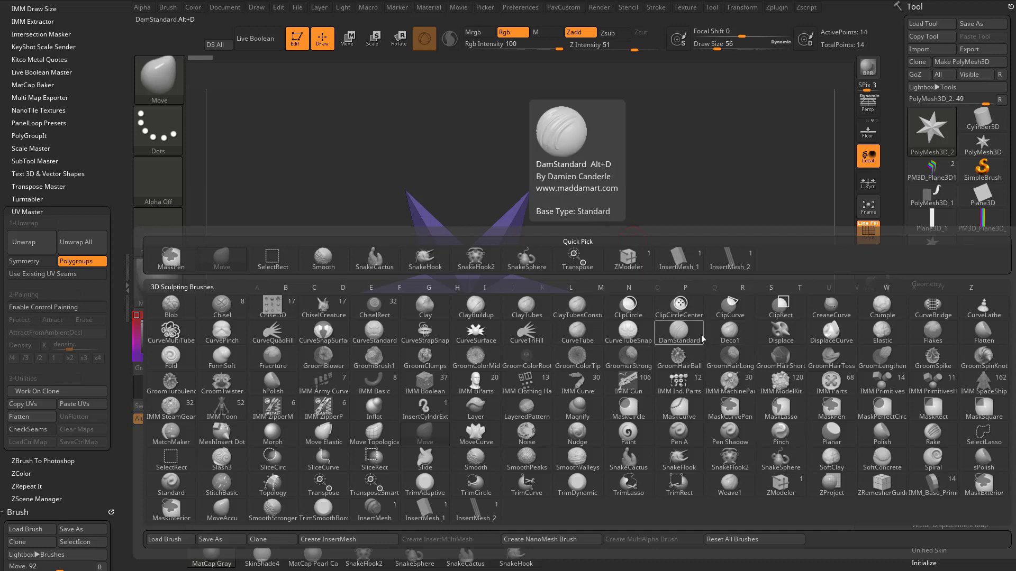
{"action": "key", "text": "s"}
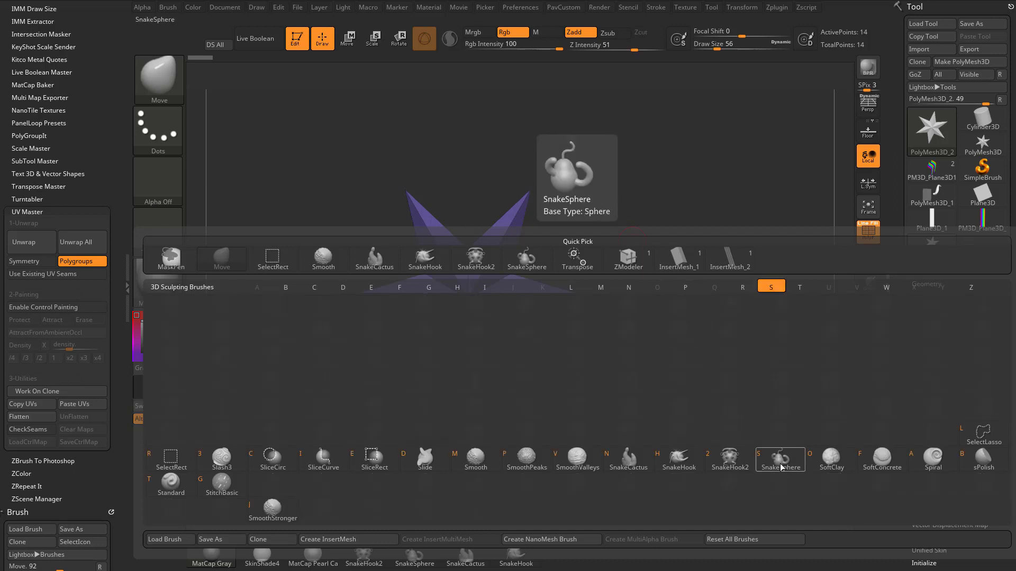
{"action": "left_click", "coordinate": [776, 465], "text": "ctrl+alt"}
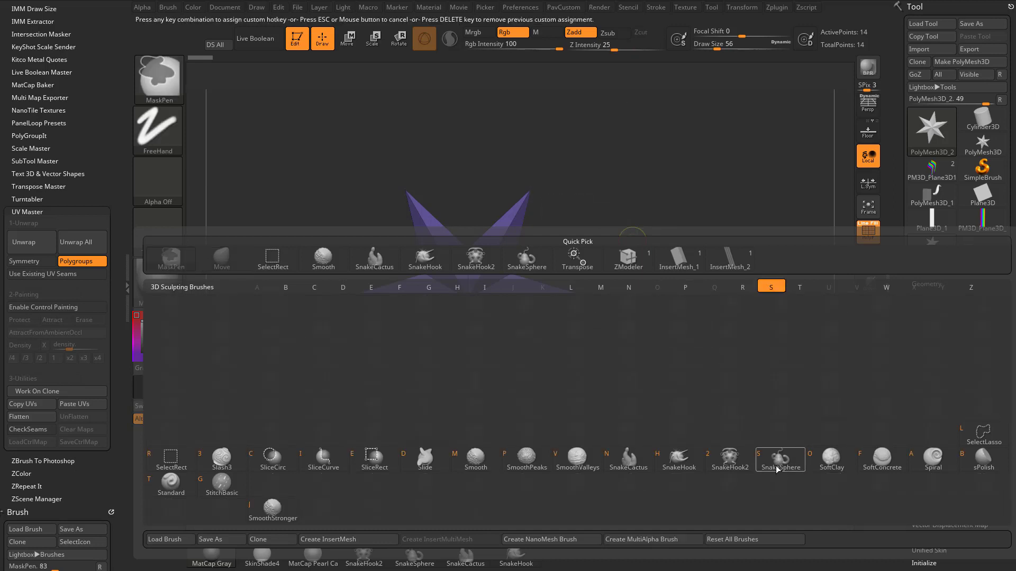
{"action": "key", "text": "ctrl"}
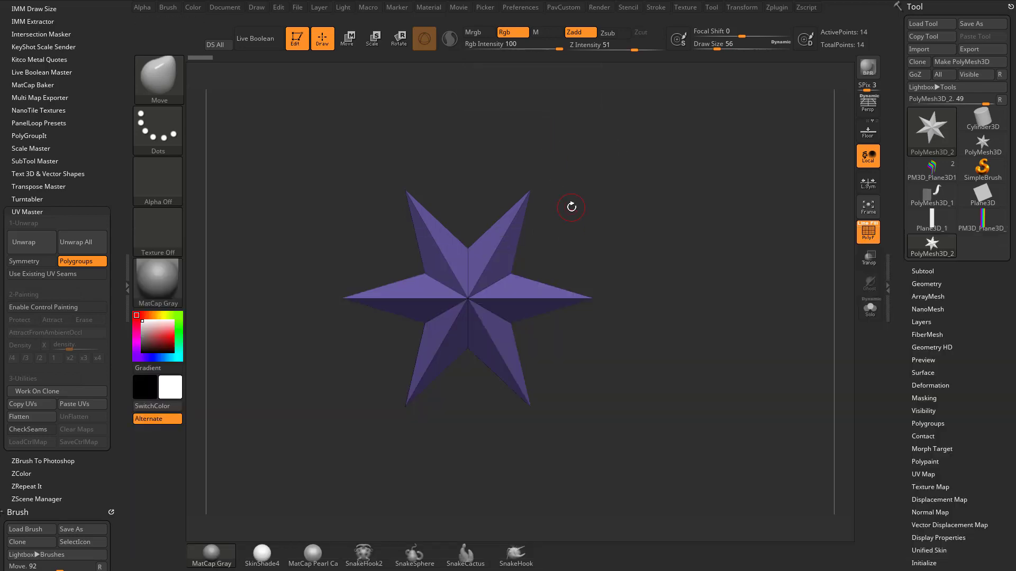
Step: Filter the brush library to S brushes and assign P as the custom selection letter of the SnakeSphere brush
{"action": "key", "text": "b"}
{"action": "key", "text": "s"}
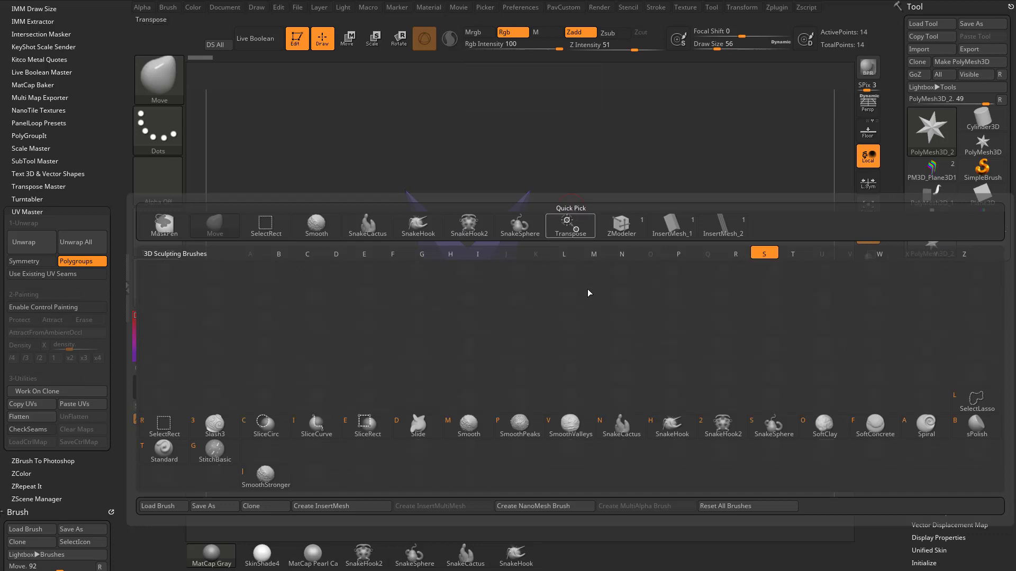
{"action": "mouse_move", "coordinate": [780, 432]}
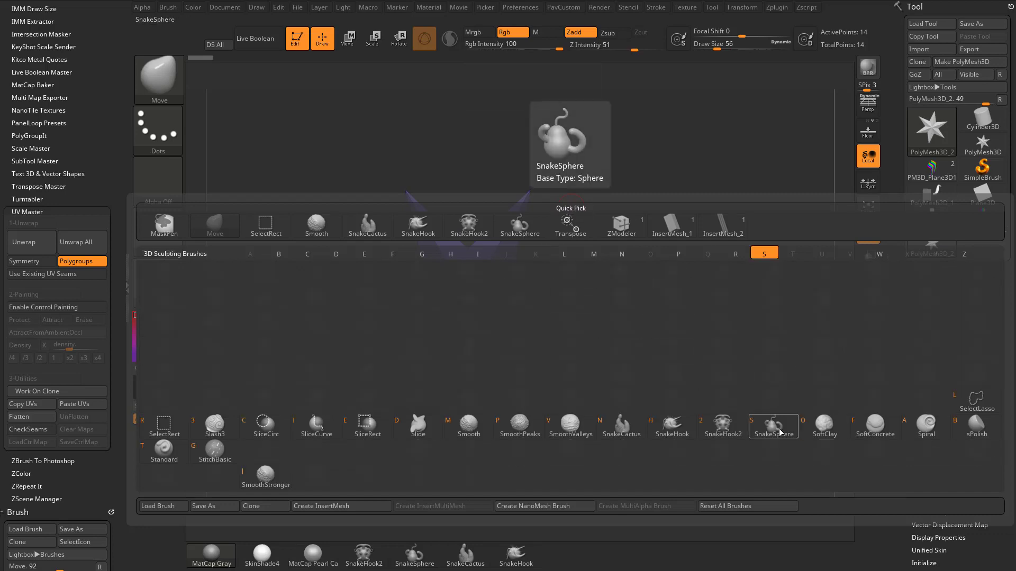
{"action": "key", "text": "ctrl"}
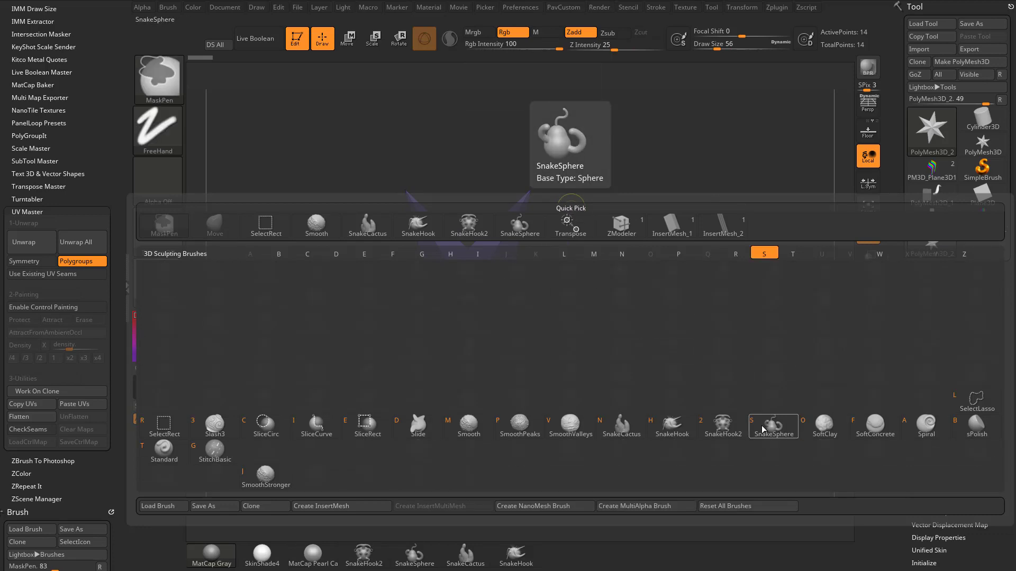
{"action": "left_click", "coordinate": [762, 429], "text": "ctrl+alt"}
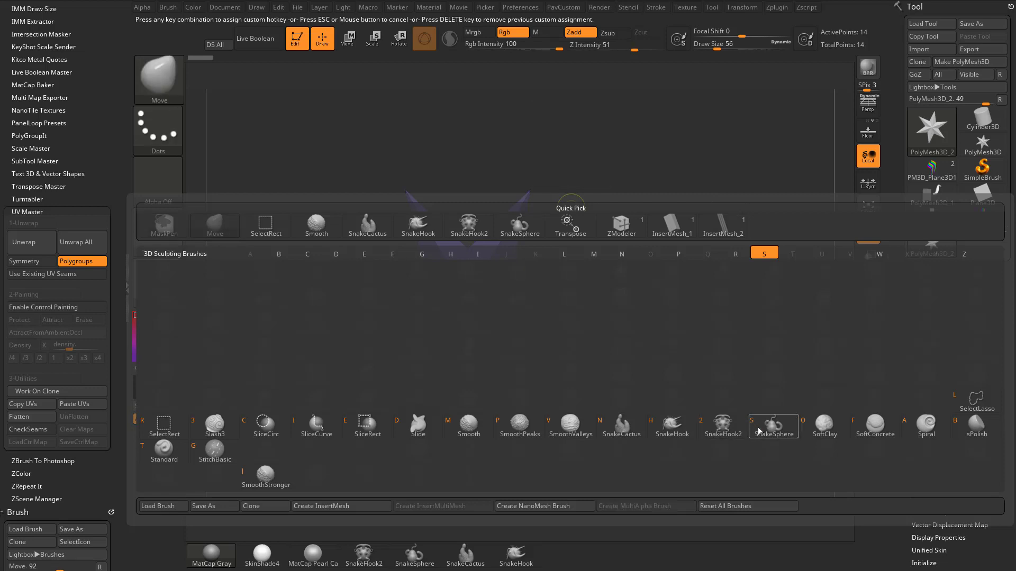
{"action": "key", "text": "p"}
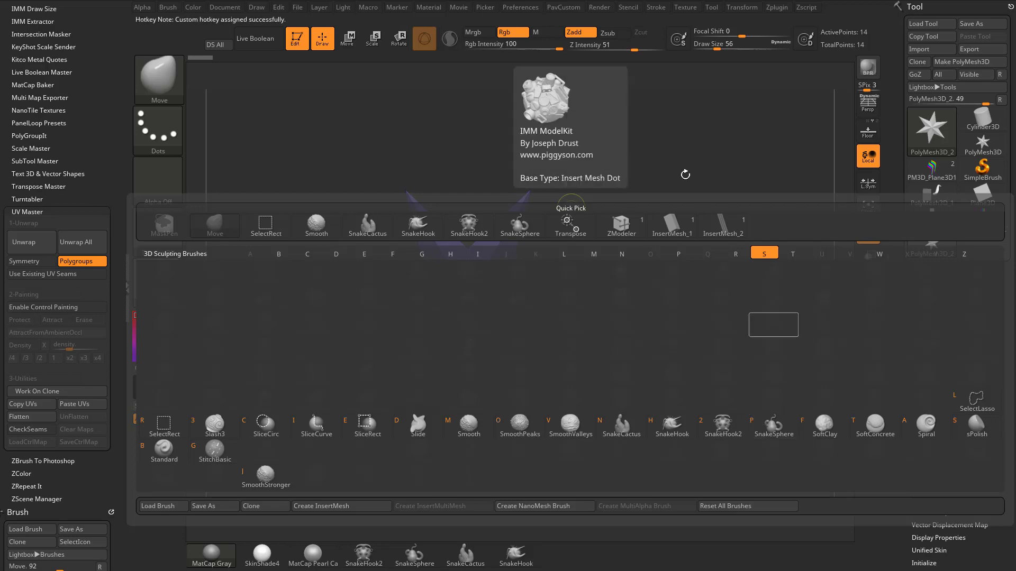
Step: Reopen the S brushes and select SnakeSphere through its newly assigned letter P
{"action": "key", "text": "Escape"}
{"action": "key", "text": "b"}
{"action": "key", "text": "s"}
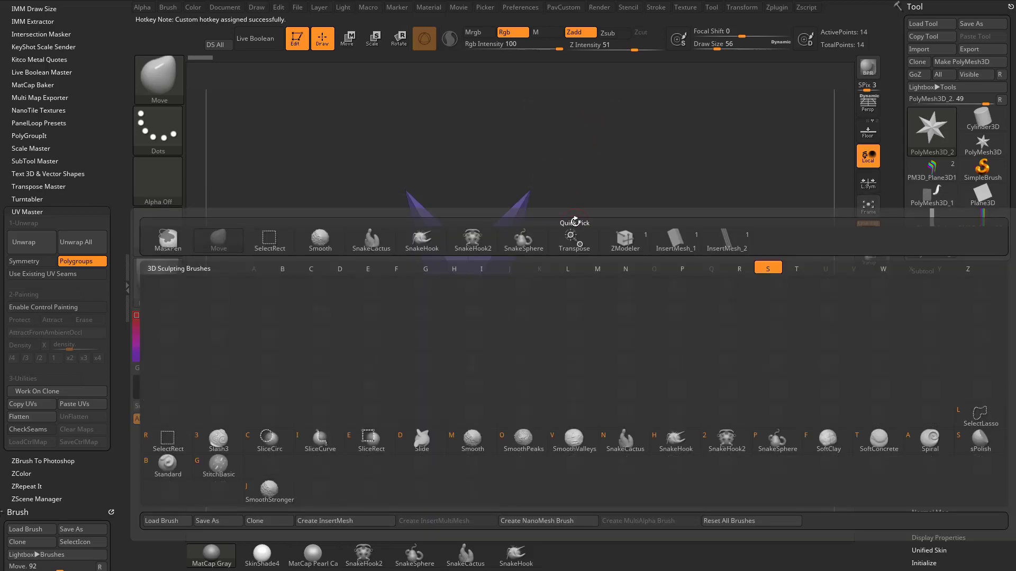
{"action": "key", "text": "p"}
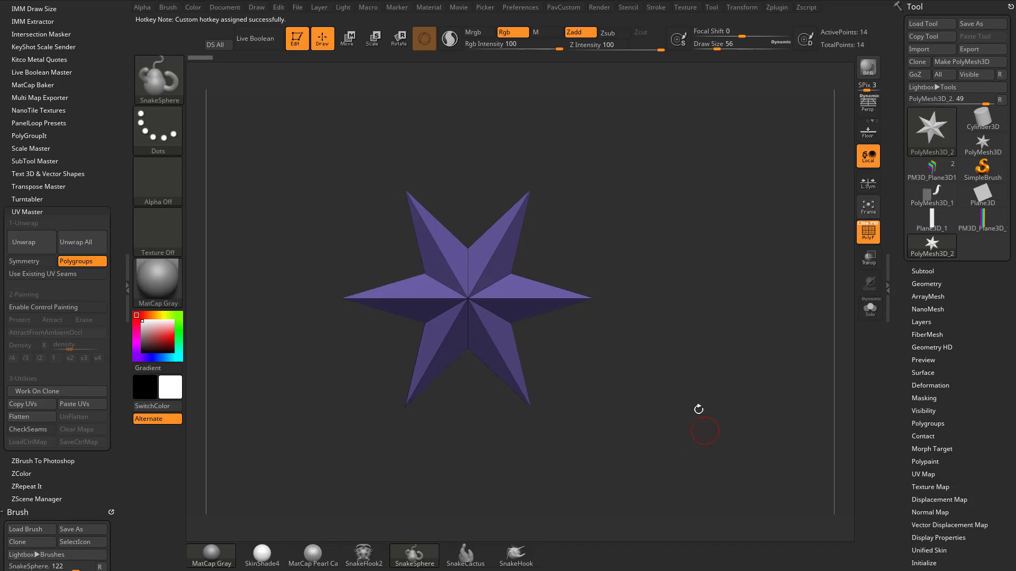
Step: Assign the custom hotkey Alt+K to the SnakeSphere brush in the unfiltered brush library
{"action": "left_click", "coordinate": [157, 93]}
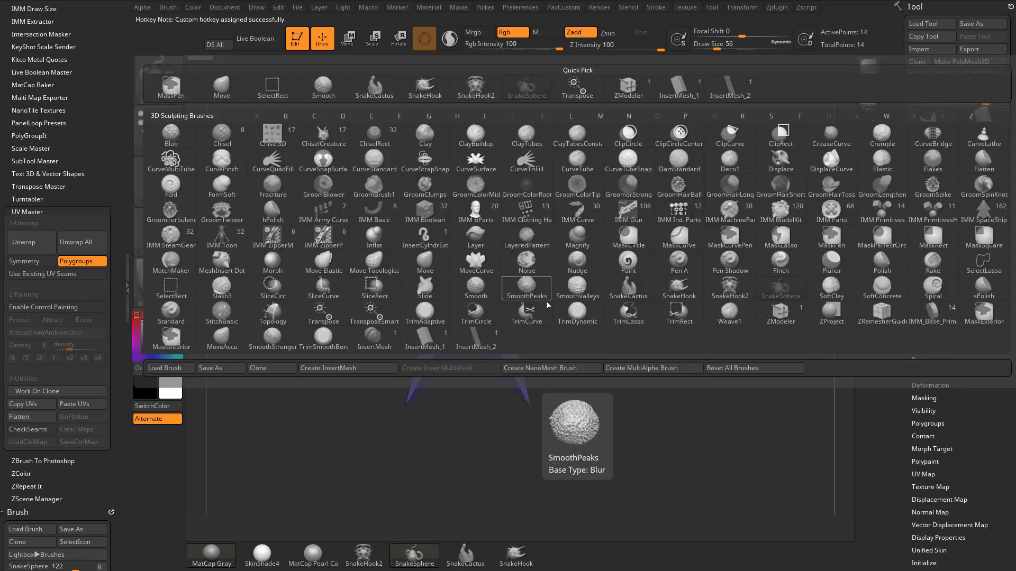
{"action": "left_click", "coordinate": [783, 291]}
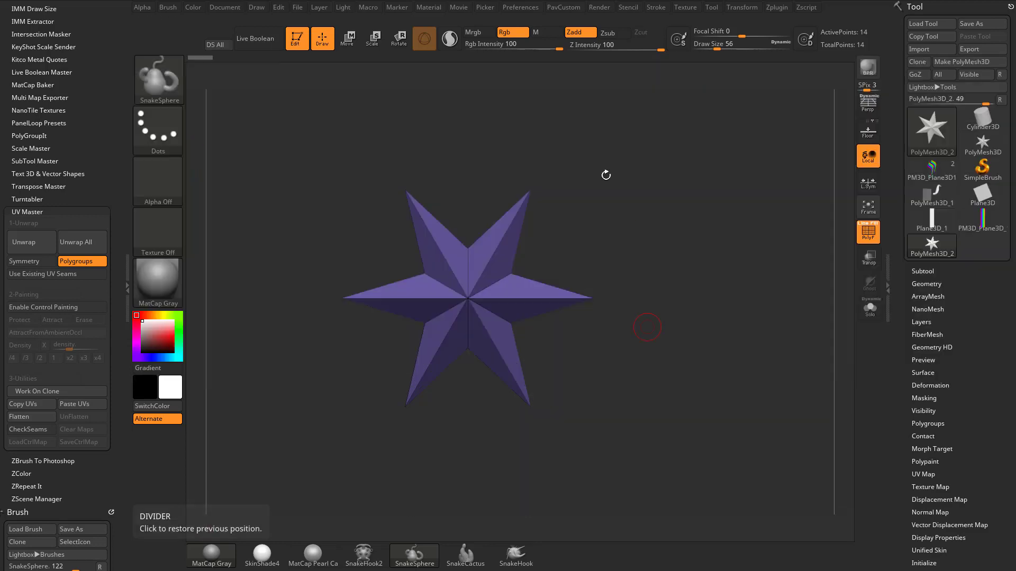
{"action": "left_click", "coordinate": [157, 93]}
{"action": "key", "text": "ctrl"}
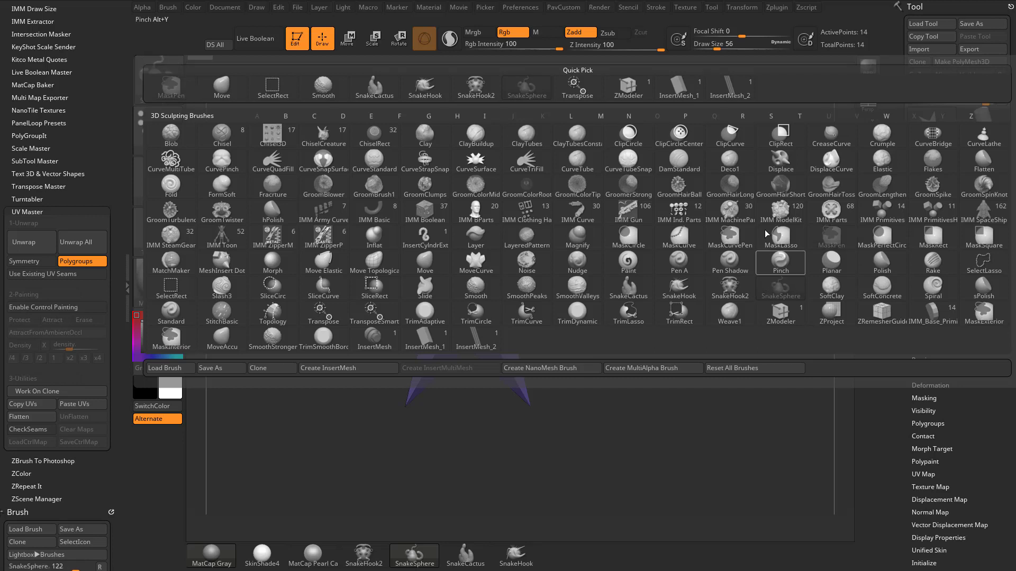
{"action": "left_click", "coordinate": [785, 292], "text": "ctrl+alt"}
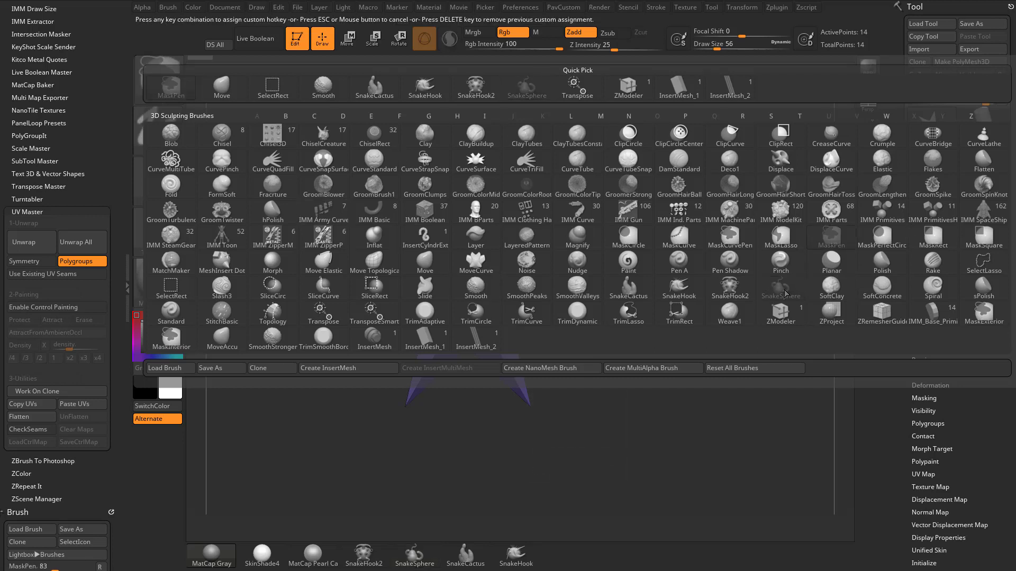
{"action": "key", "text": "alt+k"}
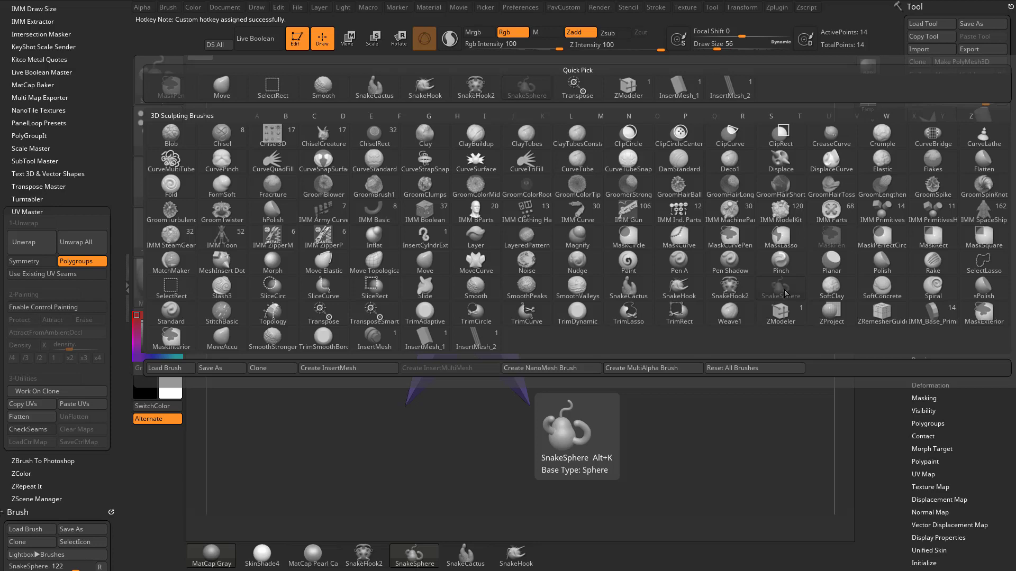
Step: Switch to the Standard brush and test the Alt+K hotkey by returning to SnakeSphere
{"action": "key", "text": "b"}
{"action": "key", "text": "s"}
{"action": "key", "text": "t"}
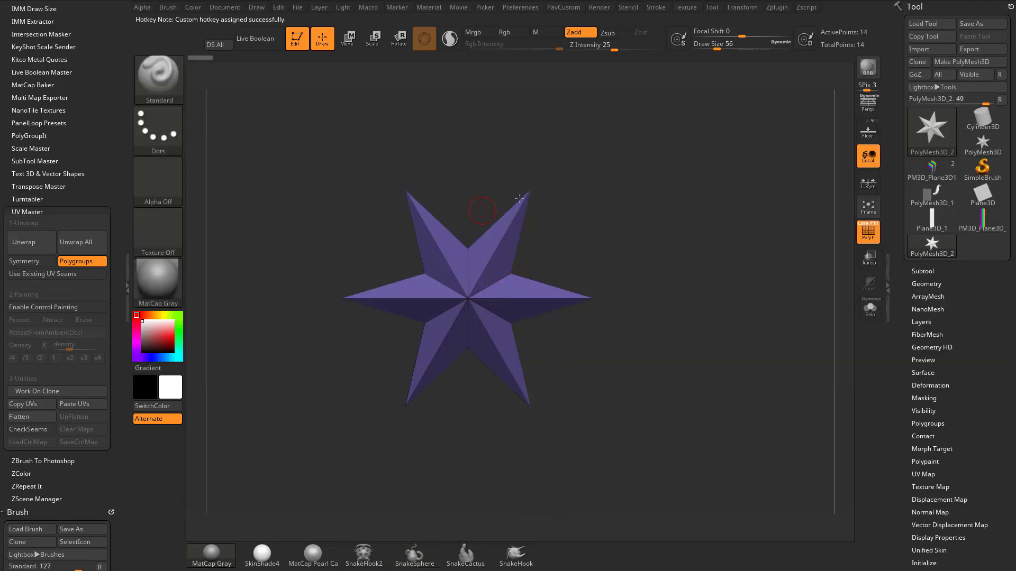
{"action": "key", "text": "alt+k"}
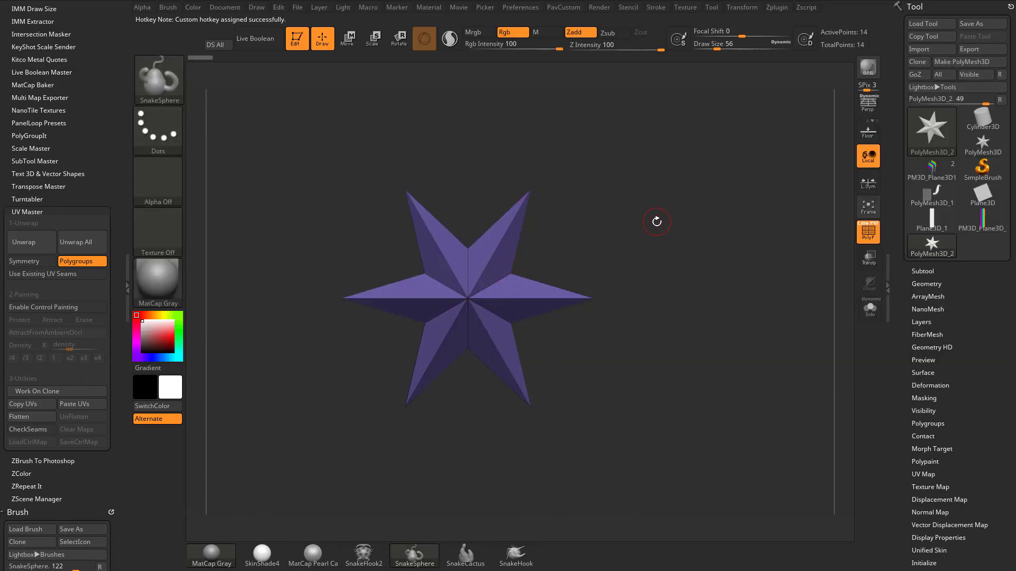
Step: Filter the brush library to S brushes and start a new custom hotkey assignment for SnakeSphere
{"action": "left_click", "coordinate": [169, 86]}
{"action": "key", "text": "s"}
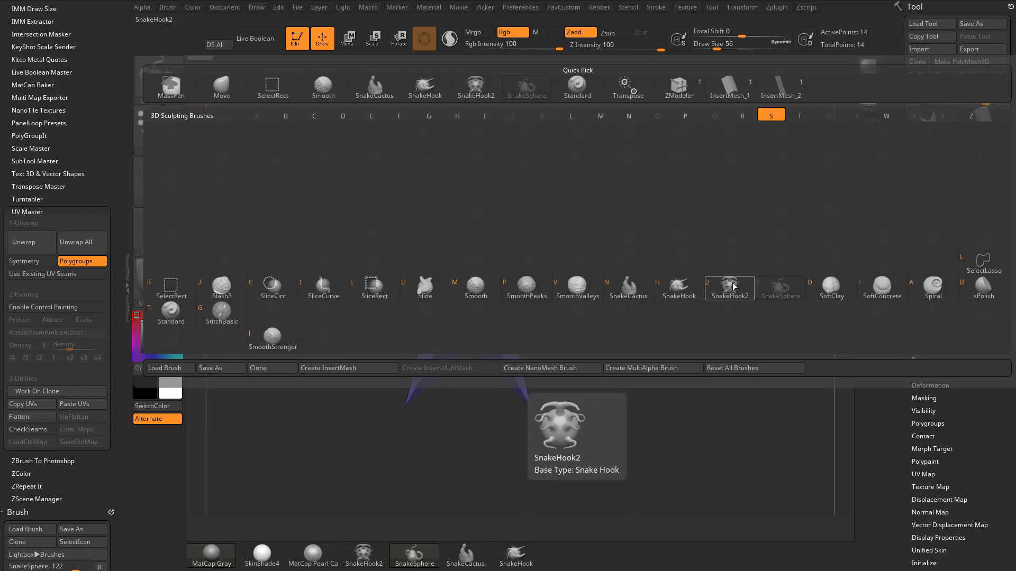
{"action": "left_click", "coordinate": [770, 288], "text": "ctrl+alt"}
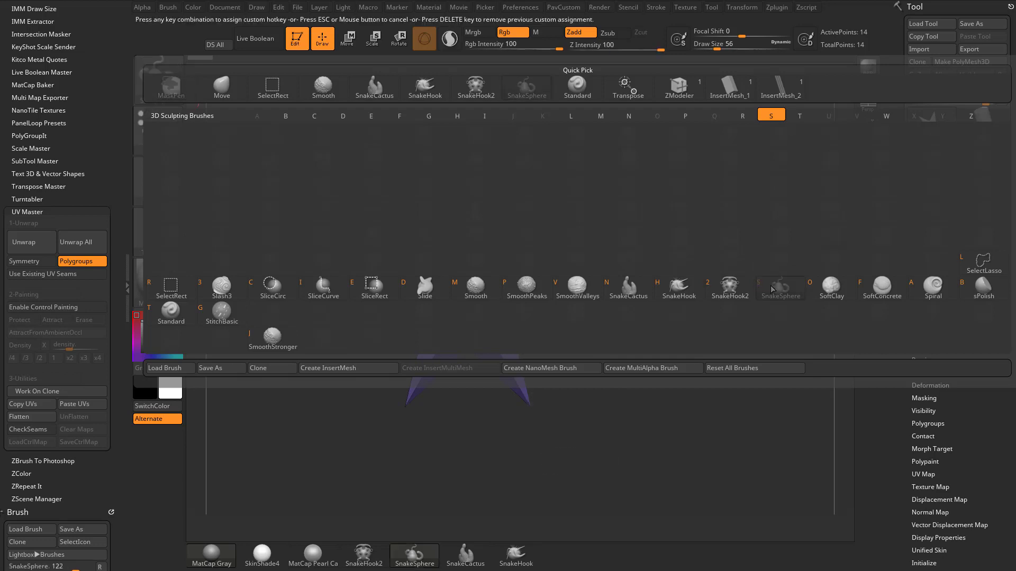